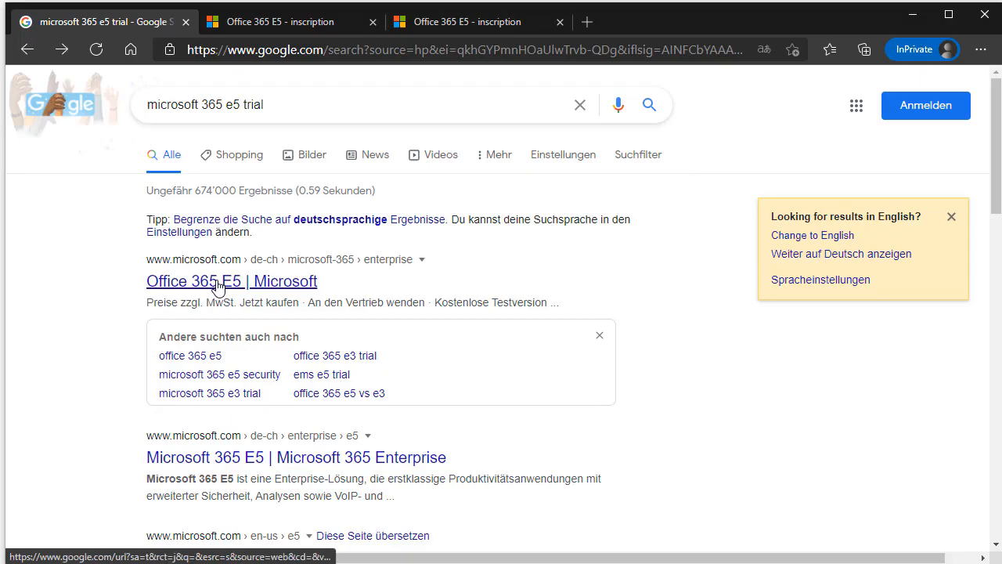
Scroll down the Google results for 'microsoft 365 e5 trial' toward the Office 365 E5 result.
scroll(595, 359, "down", 2)
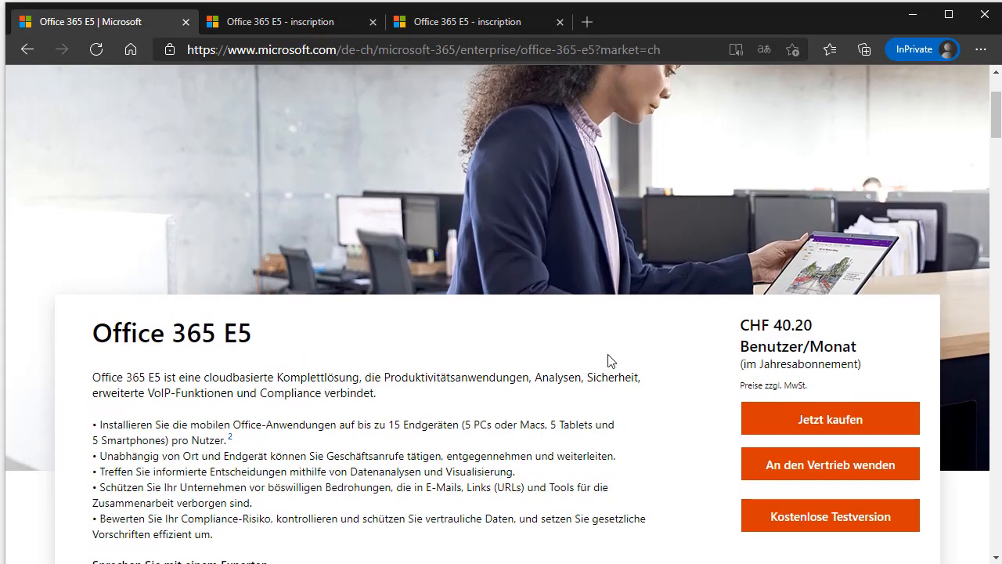
Scroll to the Office 365 E5 description and start its free trial via 'Kostenlose Testversion'.
scroll(638, 347, "down", 2)
scroll(791, 193, "up", 4)
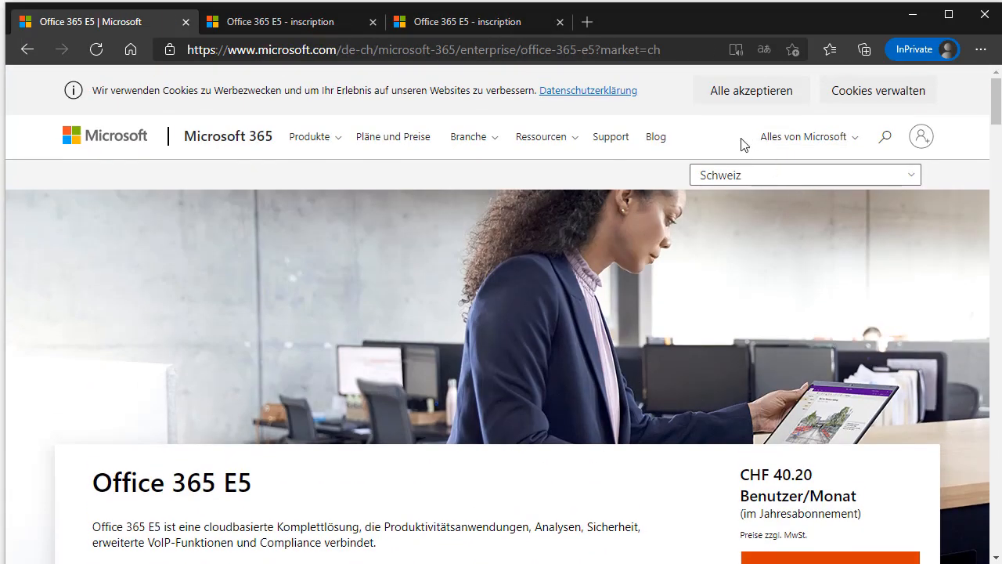
scroll(859, 200, "down", 3)
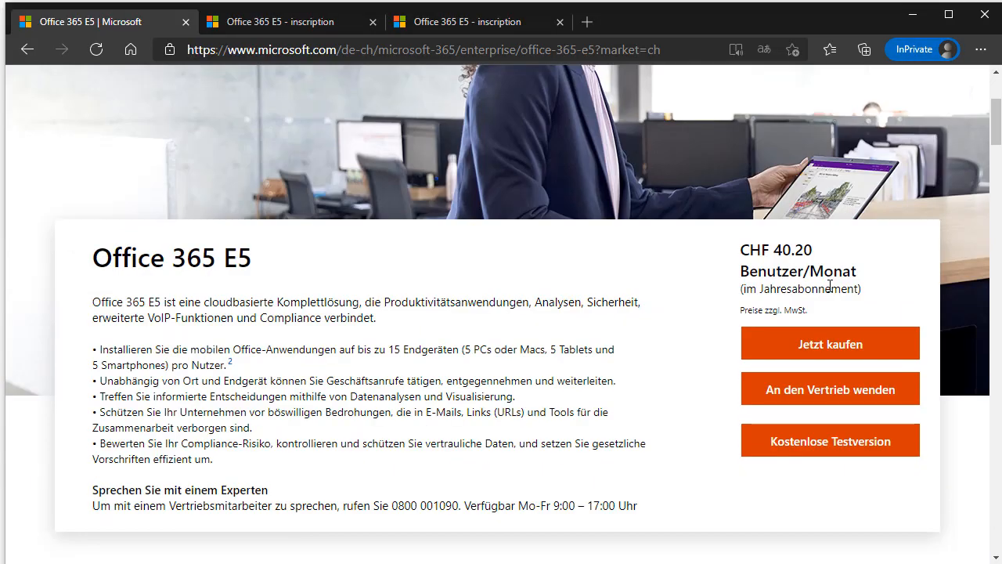
left_click(800, 443)
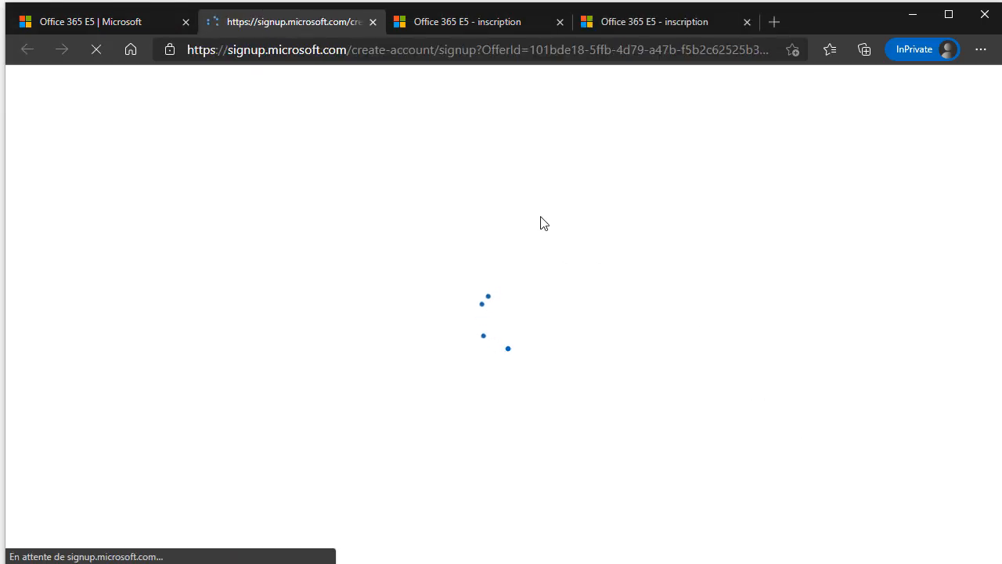
Keep one French signup tab and close the duplicate signup page.
left_click(470, 21)
scroll(220, 220, "up", 3)
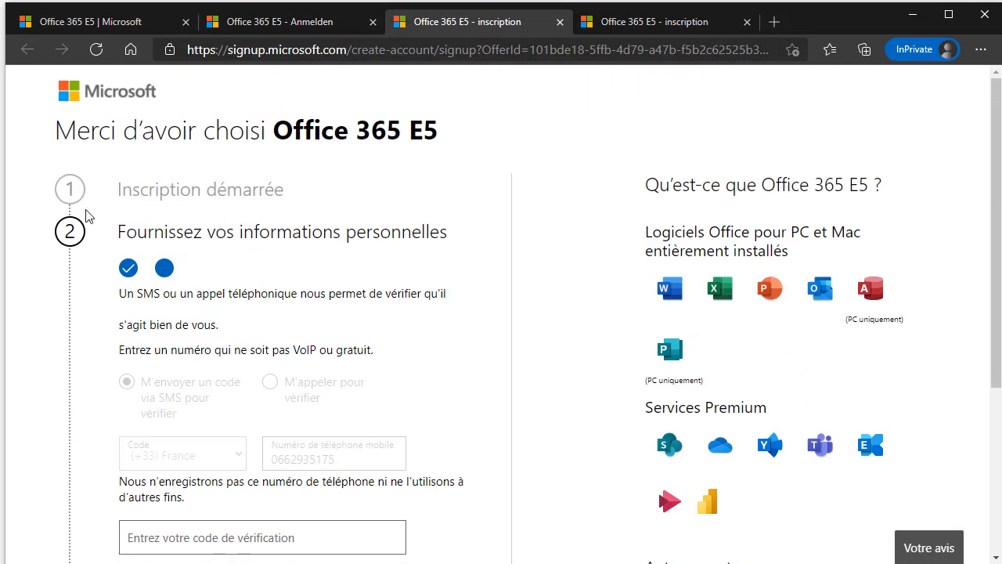
left_click(663, 22)
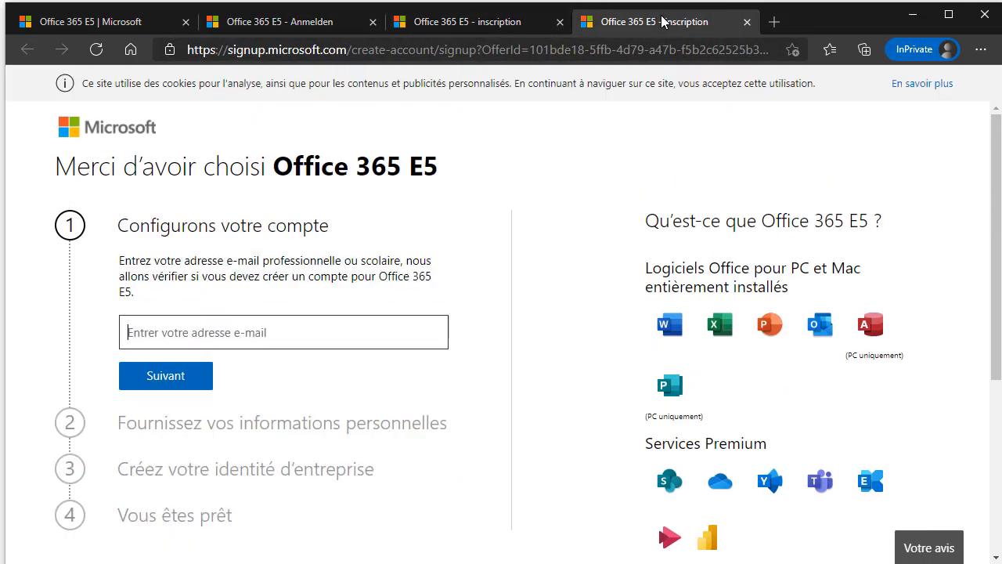
left_click(560, 22)
left_click_drag(156, 166, 313, 227)
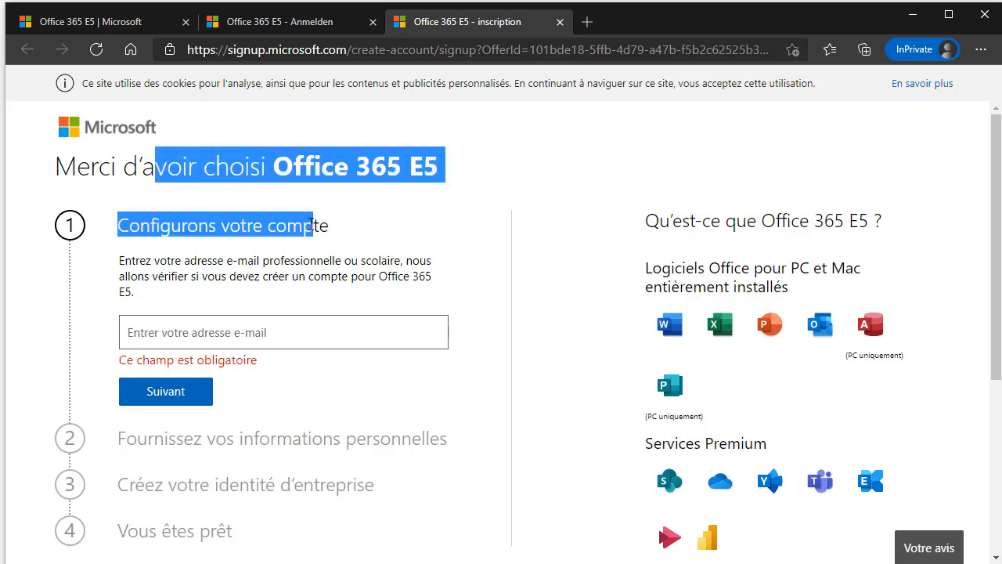
left_click(322, 215)
Fill the work e-mail address from saved entries and submit it for an account check.
left_click(207, 329)
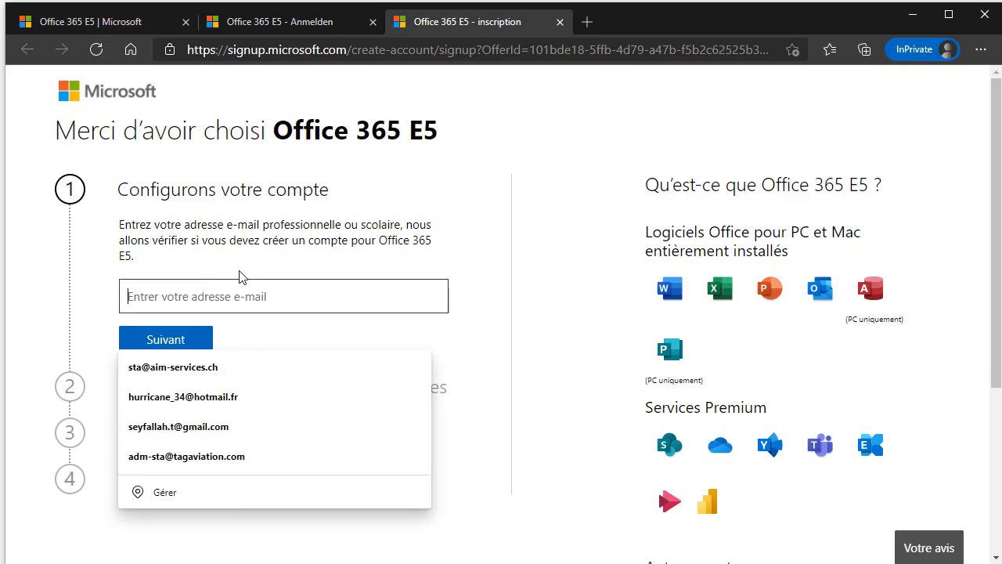
left_click(214, 396)
left_click(180, 347)
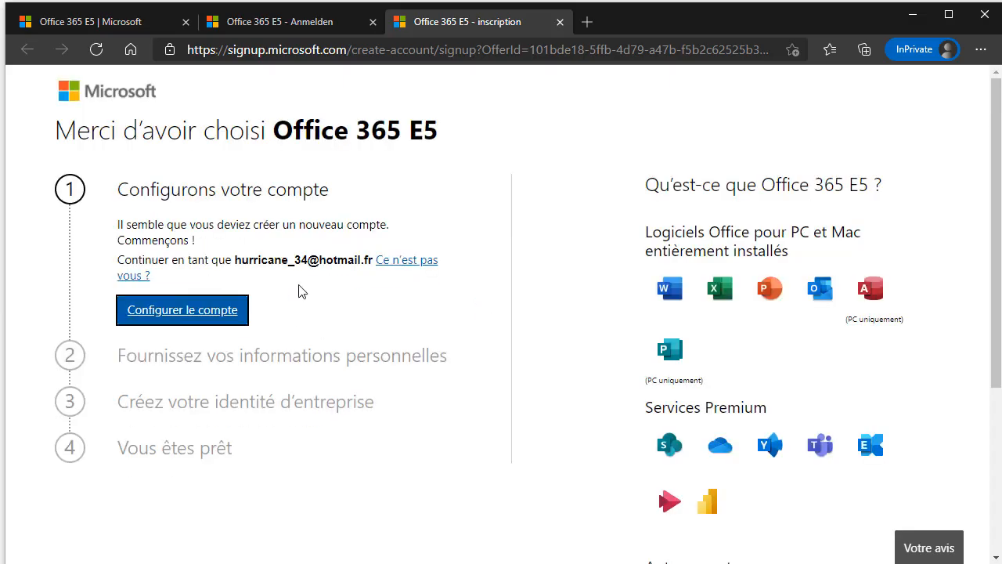
left_click_drag(188, 136, 387, 132)
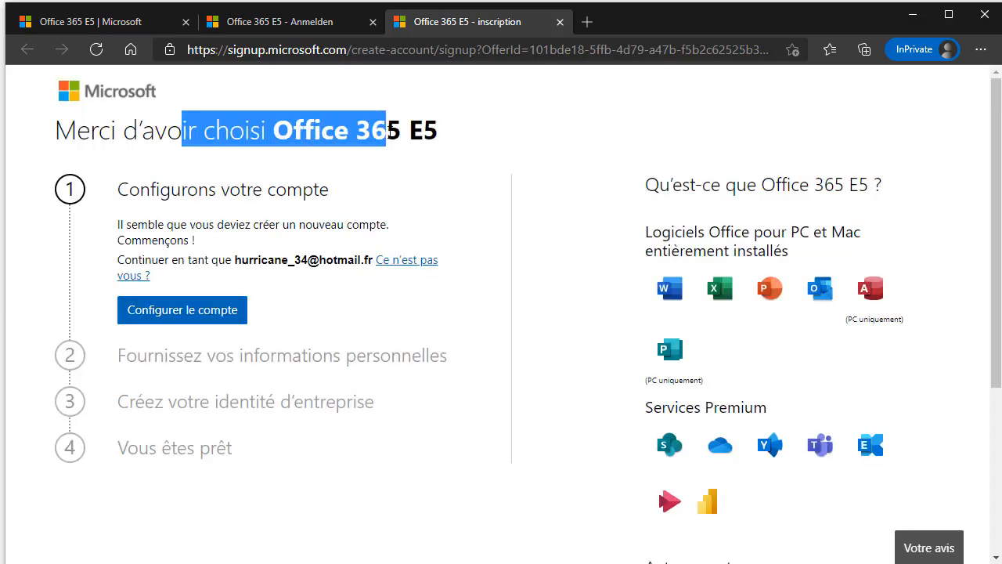
left_click(387, 132)
left_click_drag(273, 132, 294, 133)
left_click(400, 132)
left_click(488, 206)
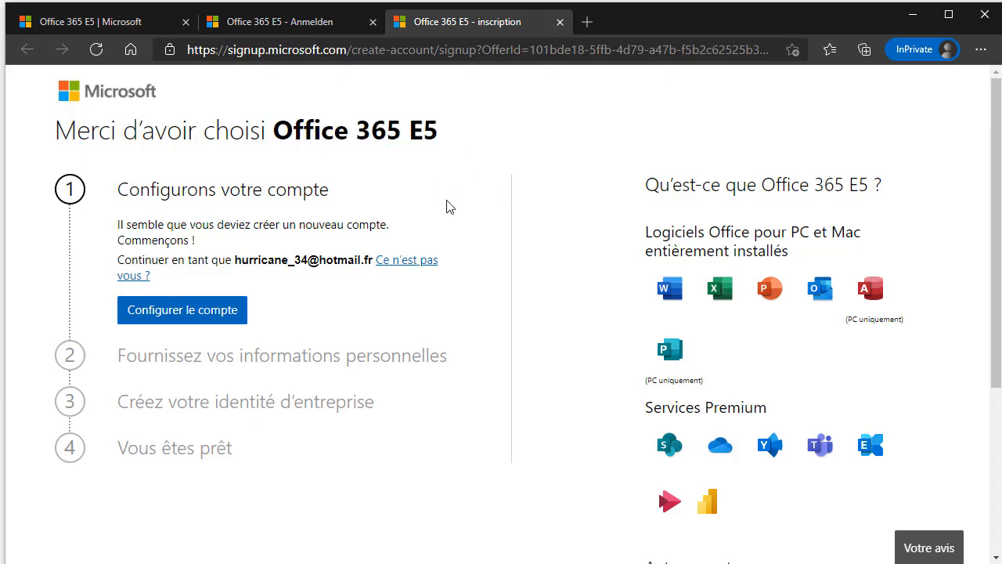
Review the 25-licence, 30-day trial details and begin setting up the new account.
scroll(449, 205, "down", 4)
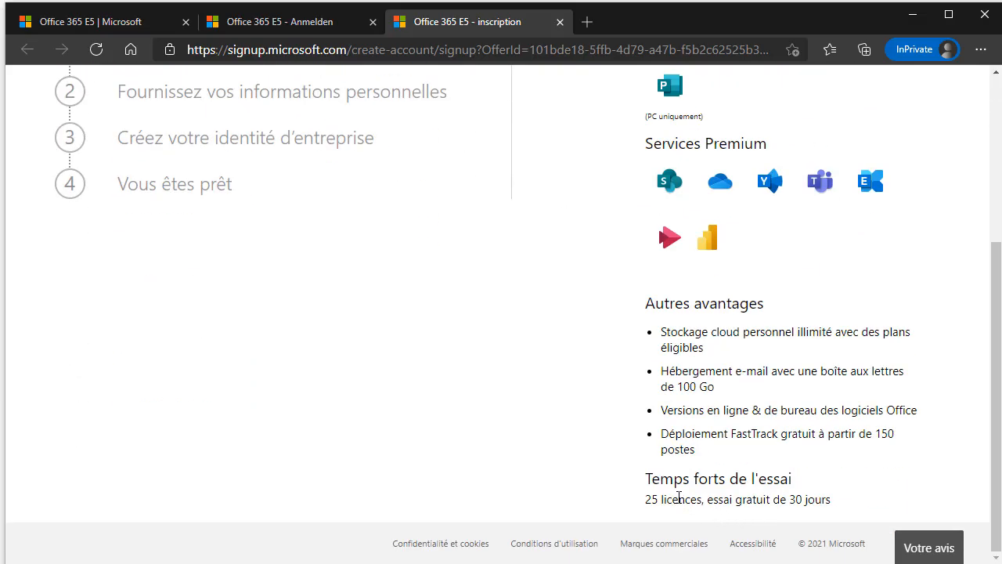
triple_click(764, 499)
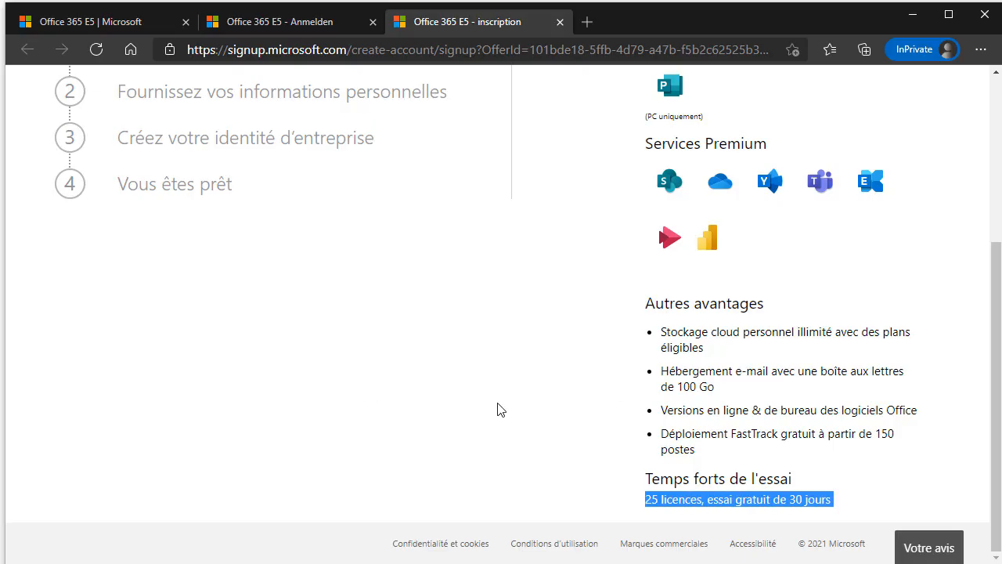
scroll(500, 409, "up", 3)
scroll(499, 407, "up", 1)
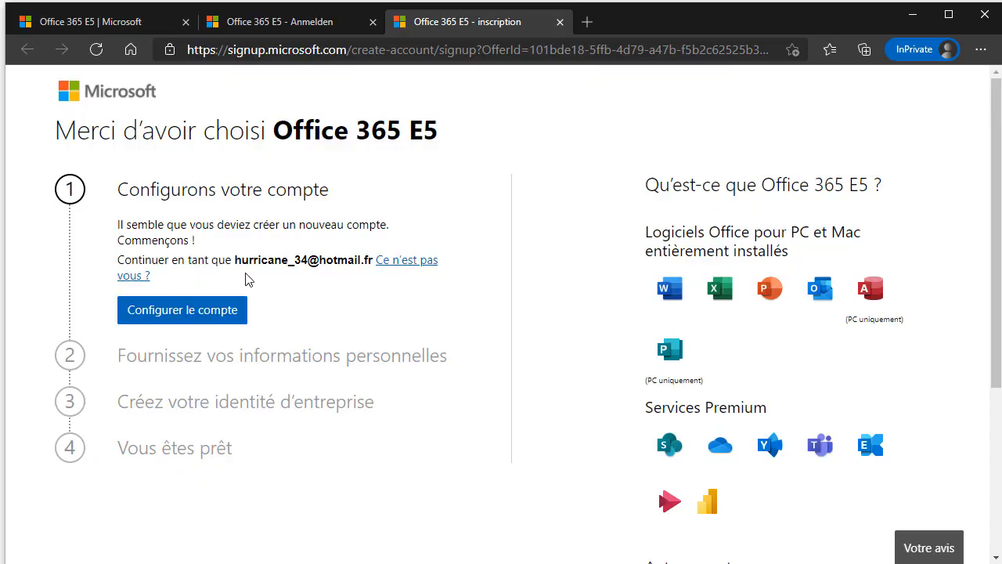
left_click_drag(219, 261, 268, 262)
left_click(268, 264)
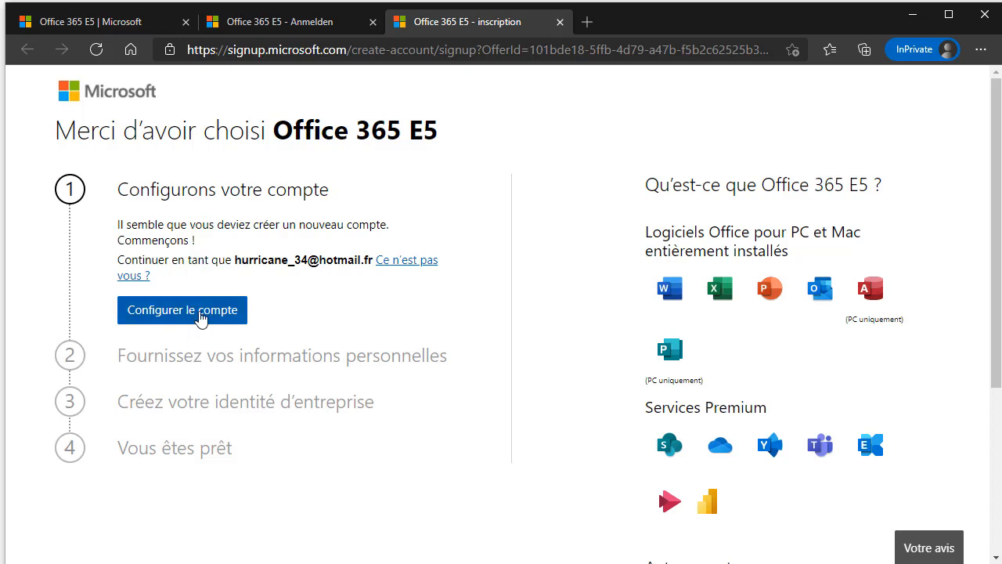
left_click(200, 314)
Autofill first and last name, fill the business phone, and choose France as the country.
left_click(149, 311)
left_click(201, 345)
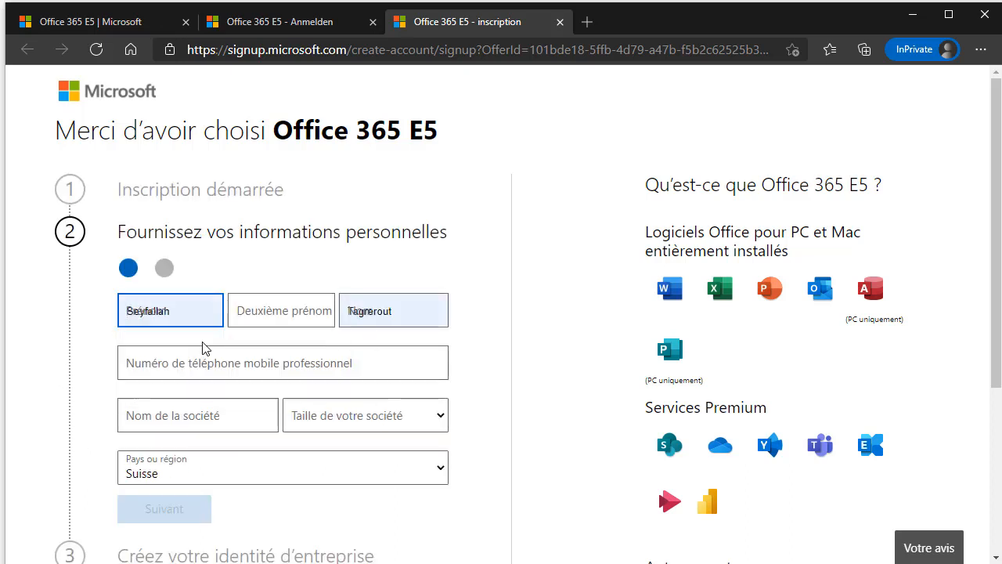
left_click(212, 360)
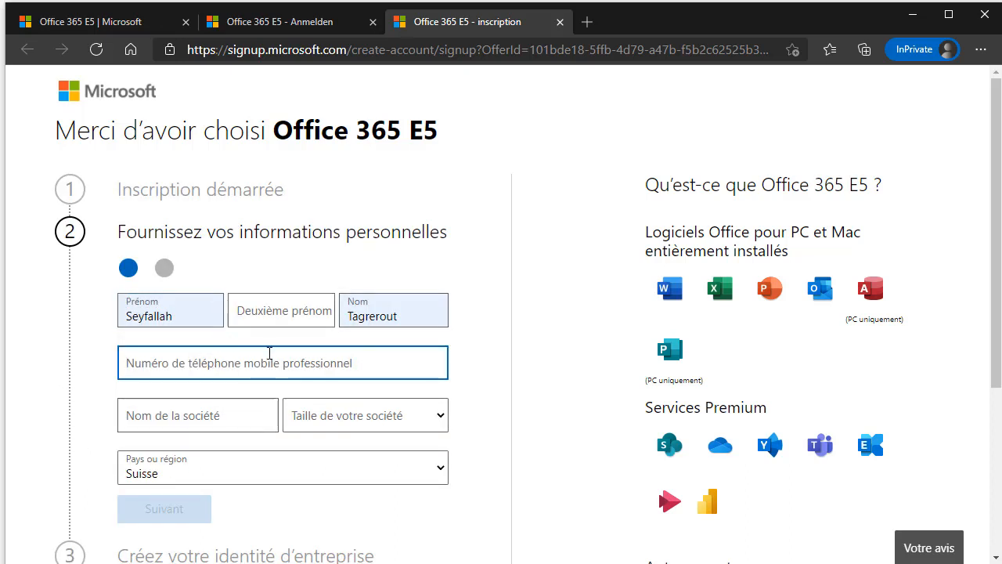
scroll(258, 203, "down", 2)
left_click(306, 321)
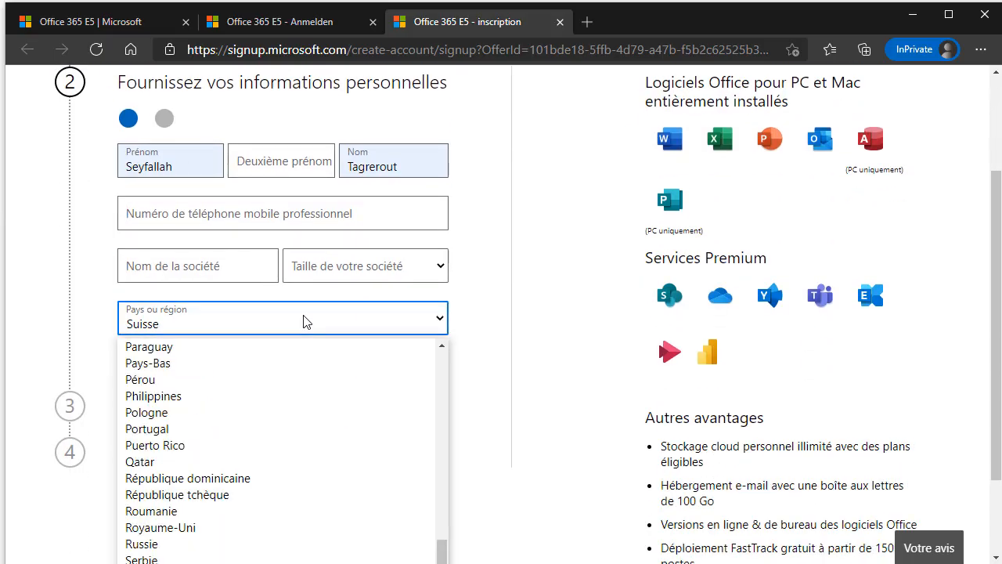
key("f")
left_click(227, 362)
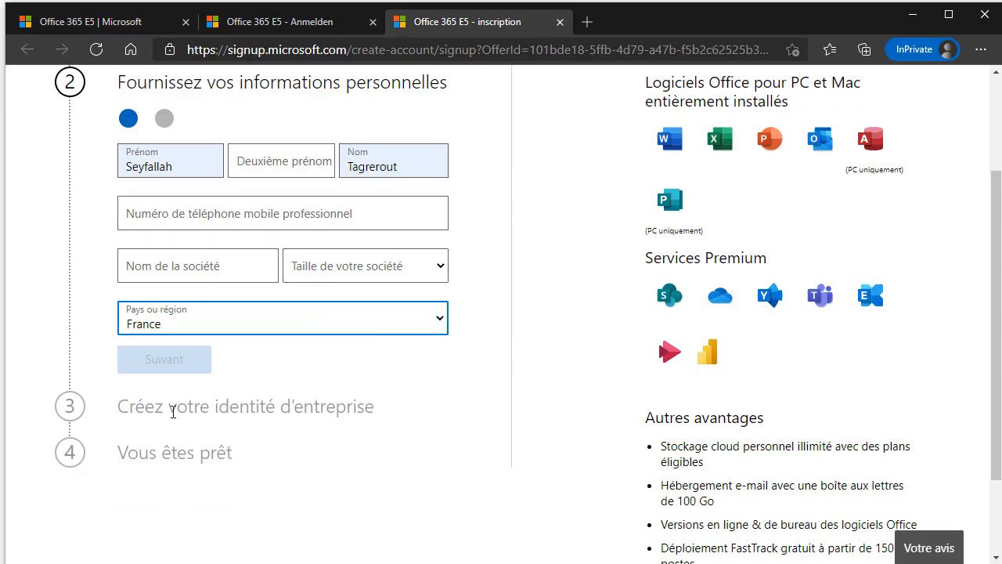
Review the remaining signup step headings, including 'Vous êtes prêt'.
left_click_drag(163, 406, 364, 429)
left_click(313, 412)
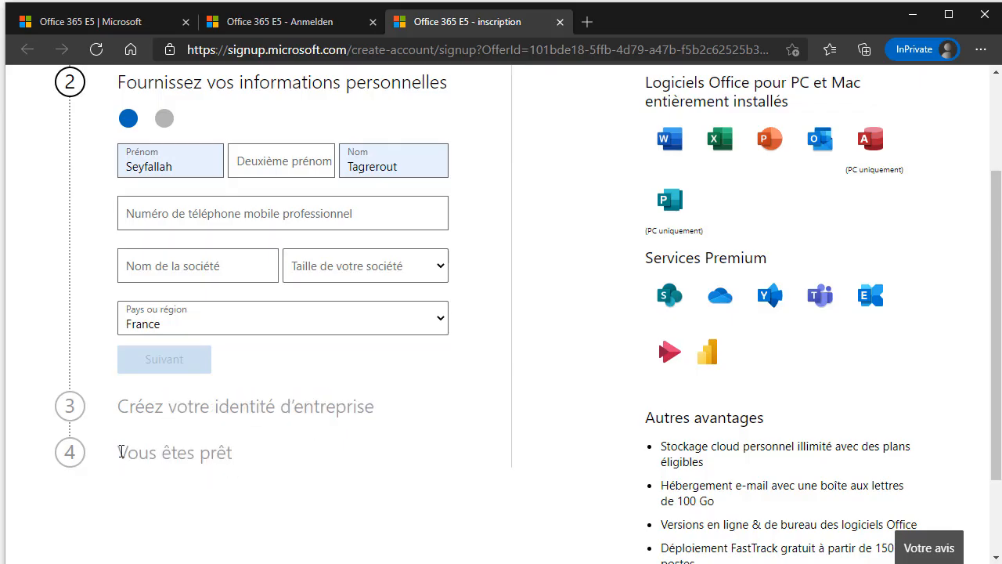
left_click_drag(121, 452, 253, 470)
left_click(253, 469)
left_click_drag(150, 457, 280, 475)
left_click(279, 474)
double_click(193, 456)
left_click(192, 457)
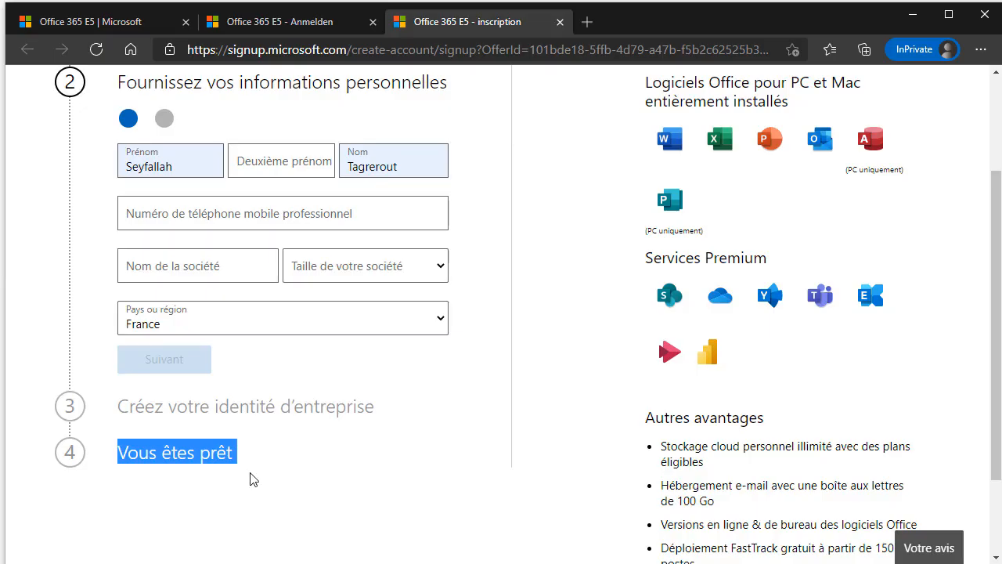
scroll(418, 468, "up", 1)
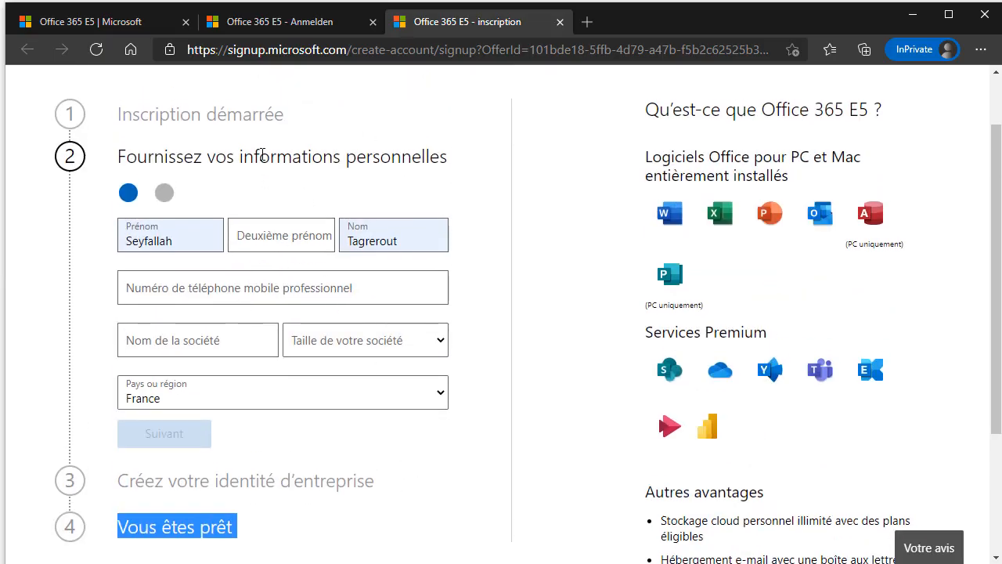
left_click_drag(244, 157, 399, 162)
left_click(399, 163)
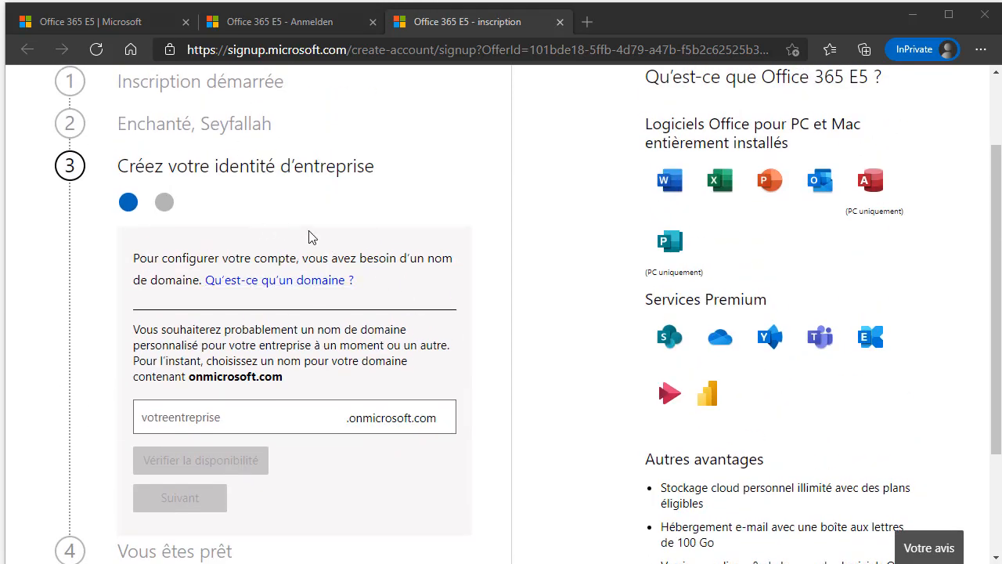
Enter alphormaad as the tenant domain name and check its availability.
scroll(188, 153, "up", 2)
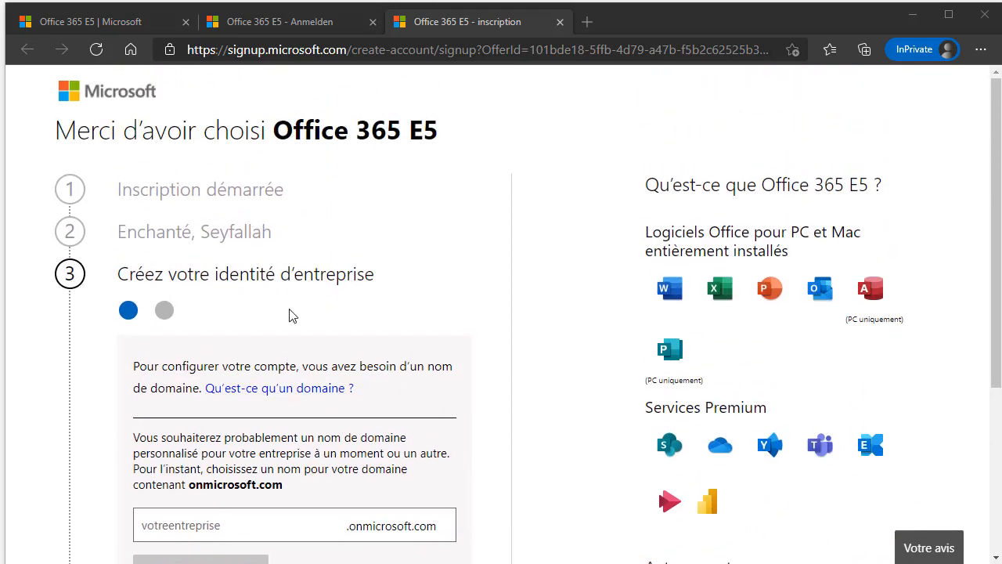
scroll(317, 290, "down", 1)
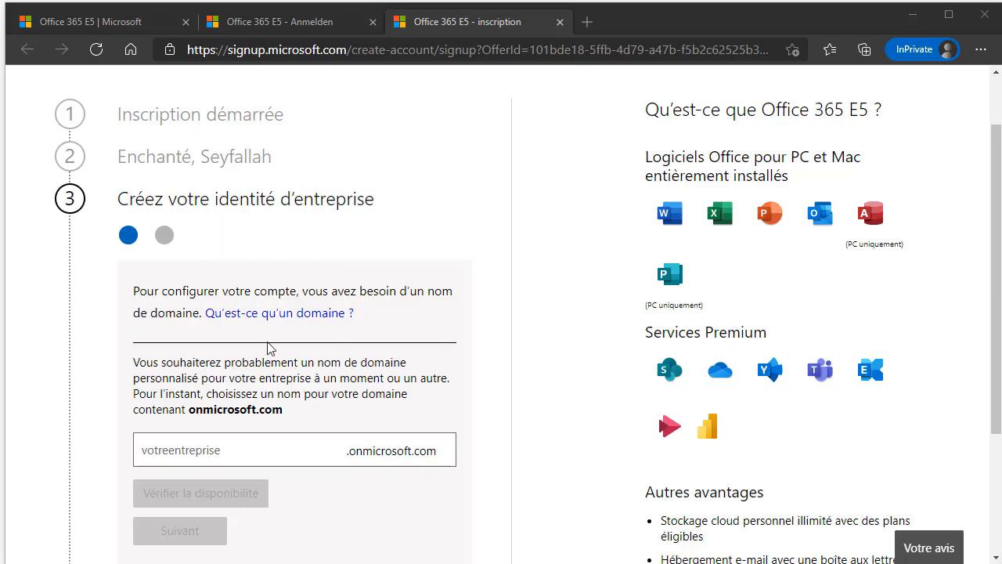
scroll(278, 364, "down", 1)
left_click(246, 376)
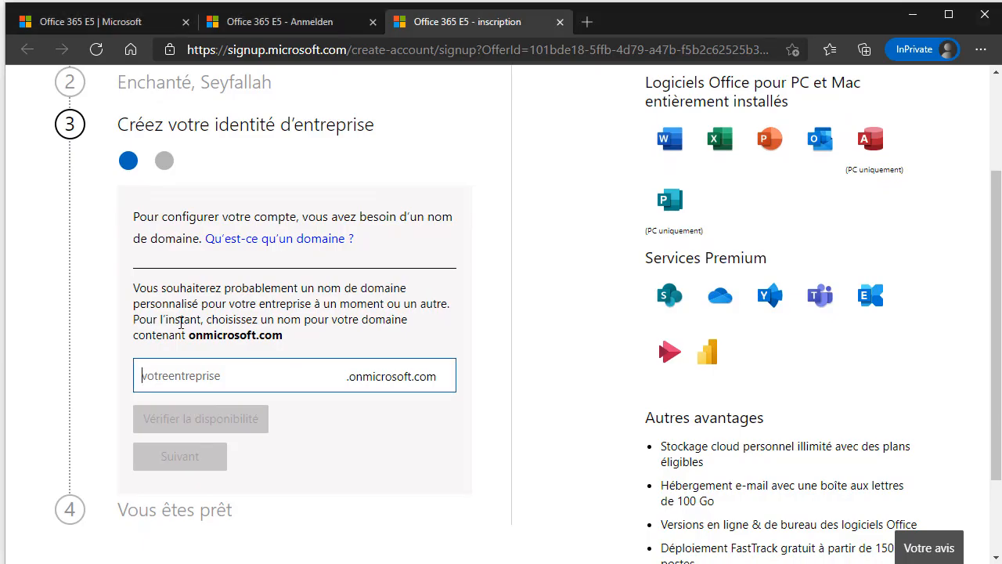
left_click_drag(140, 290, 291, 342)
left_click(324, 380)
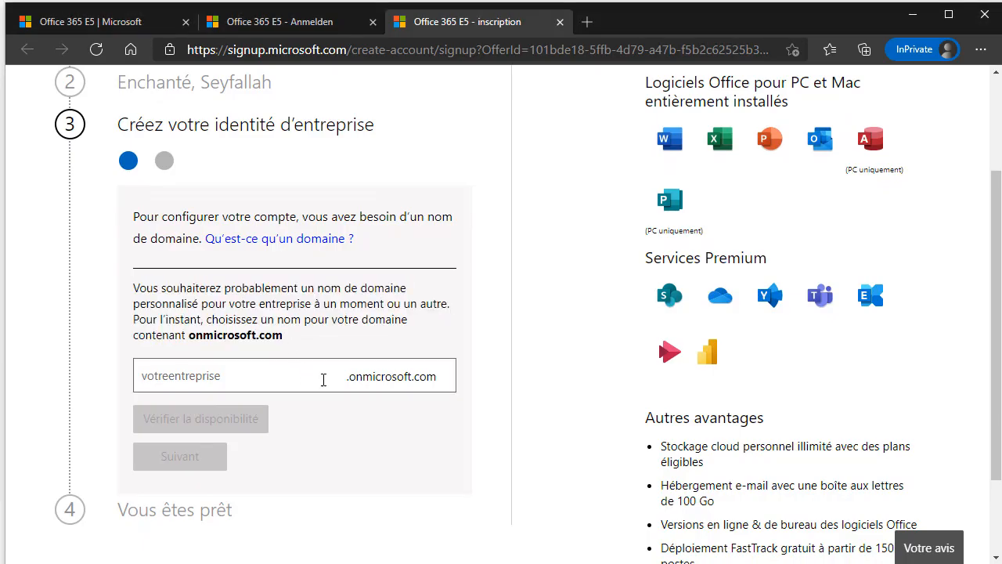
left_click(247, 374)
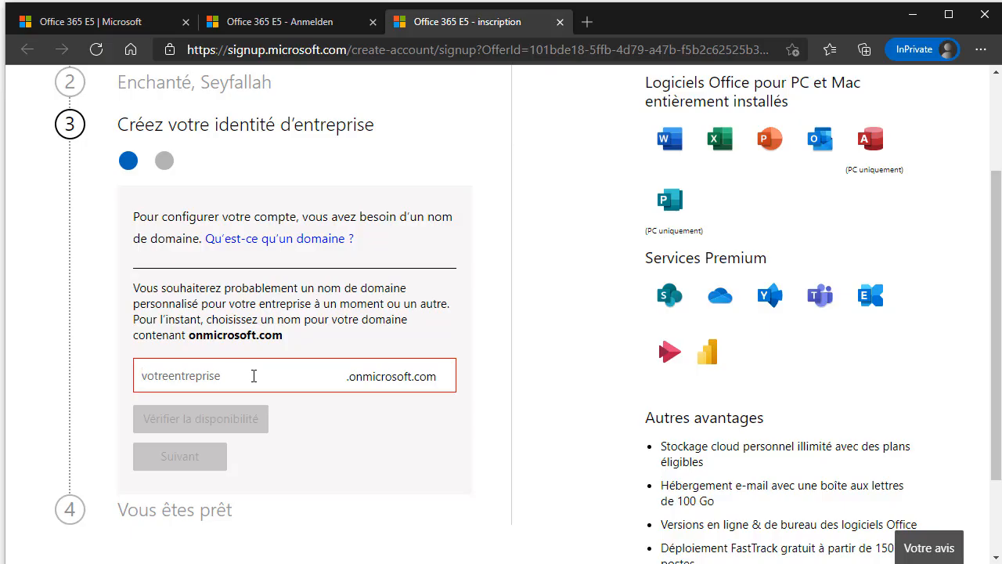
type("ab")
key("BackSpace")
key("BackSpace")
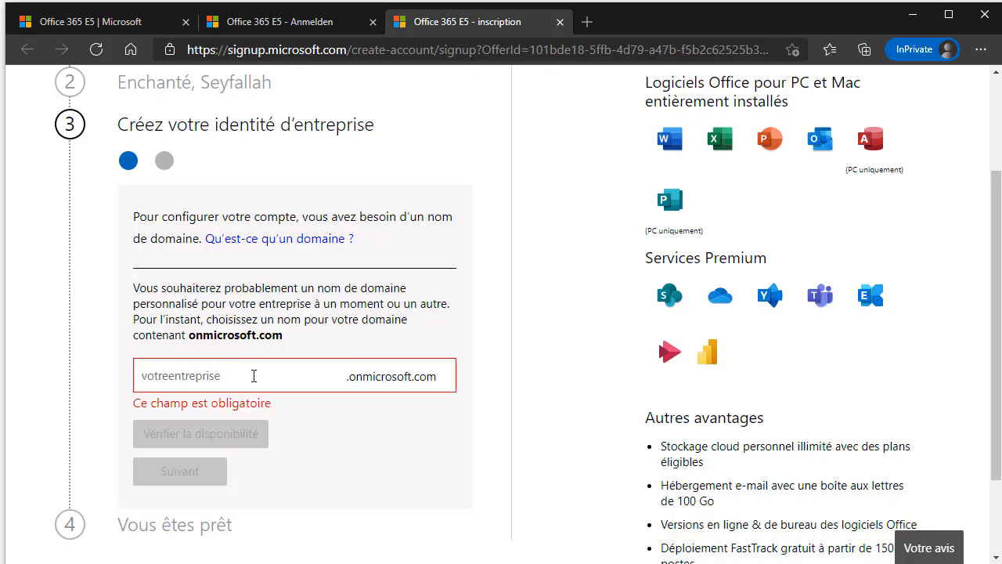
type("aad")
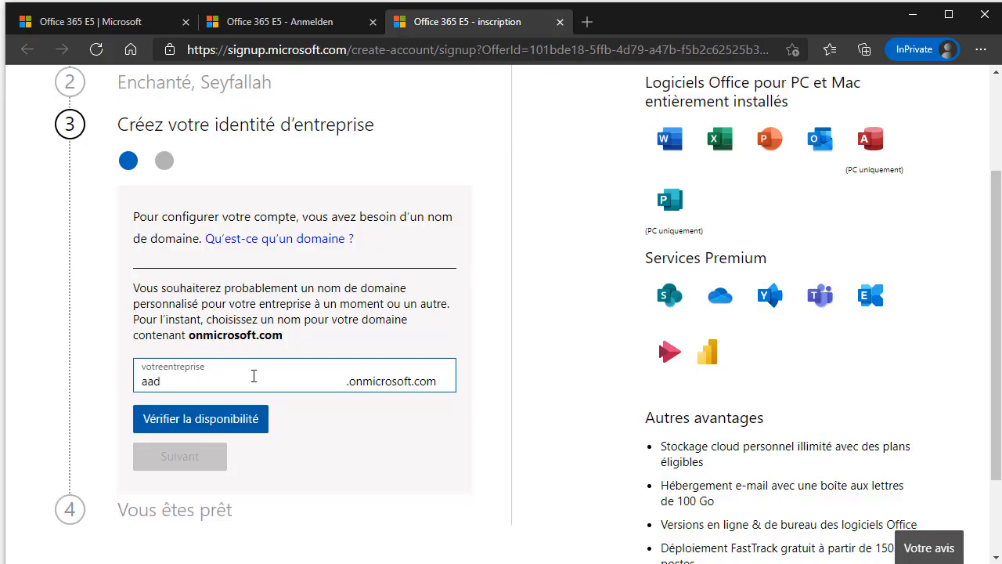
key("BackSpace")
key("BackSpace")
key("BackSpace")
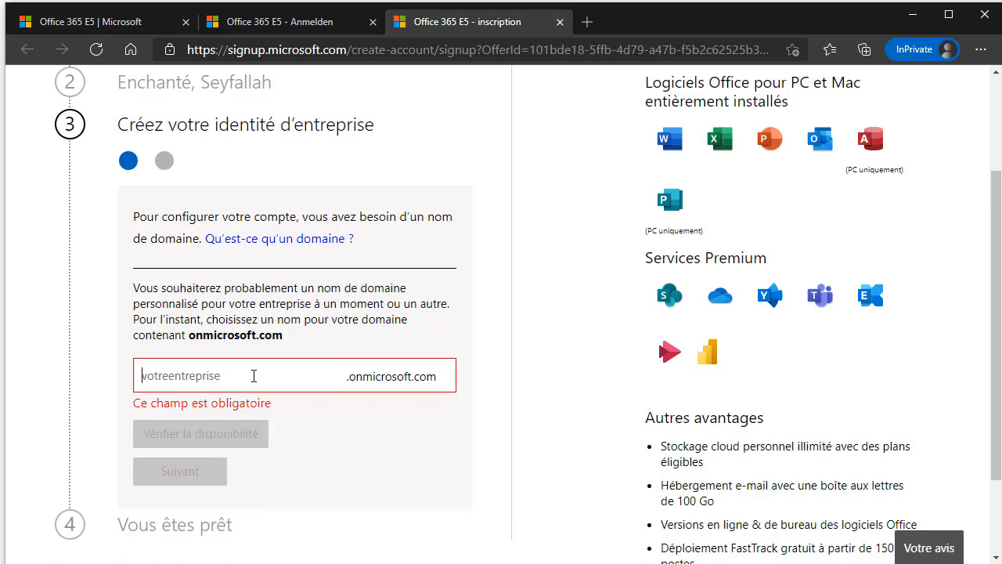
type("alp")
key("BackSpace")
key("BackSpace")
type("alphormaad")
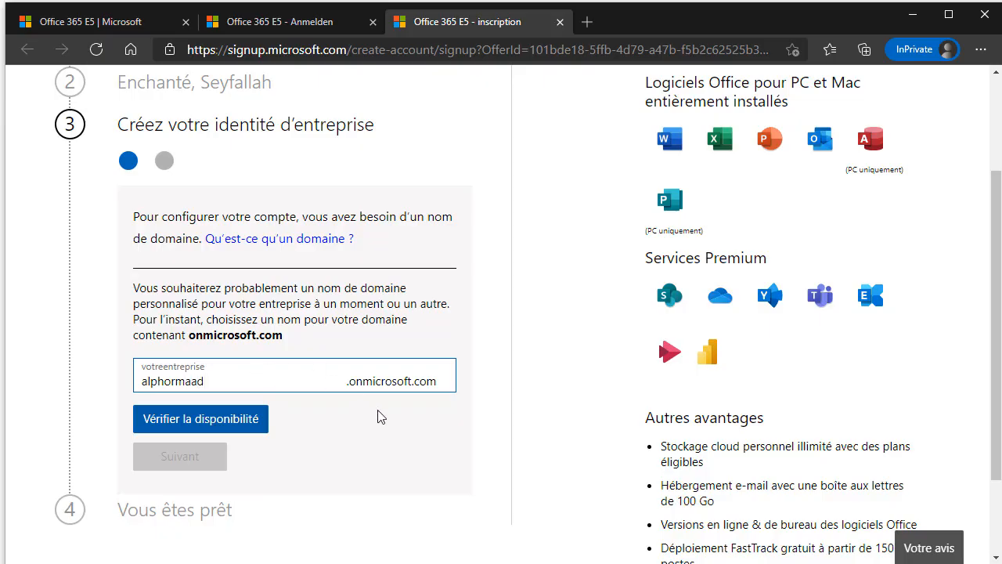
key("Return")
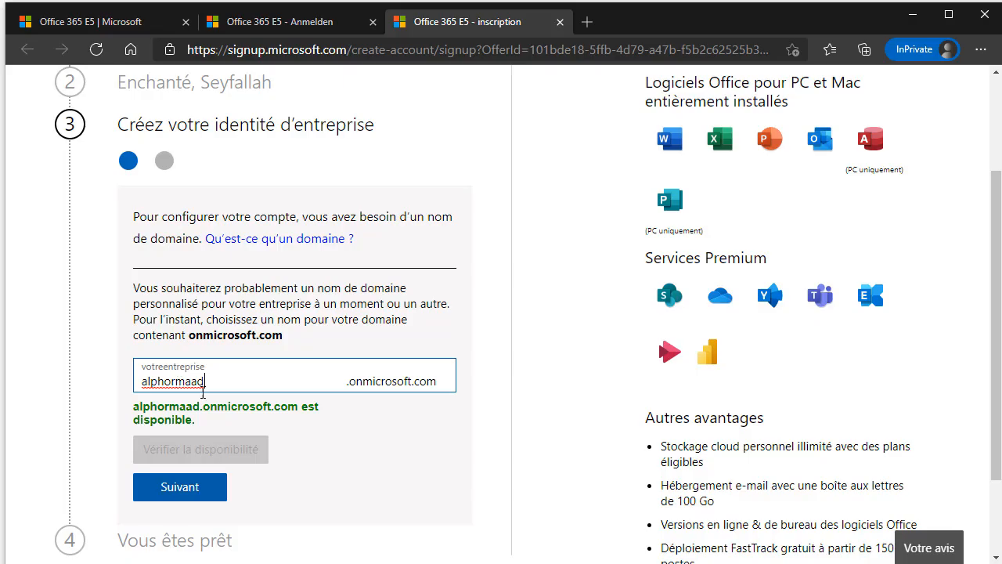
Replace the domain with formaad, then formaad01, checking availability each time.
left_click_drag(207, 387, 144, 388)
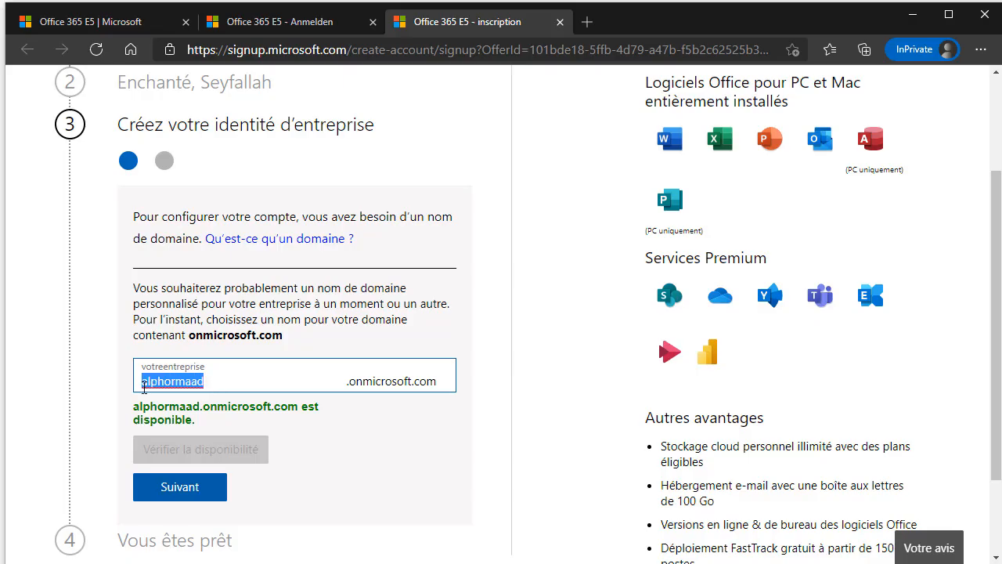
left_click(190, 384)
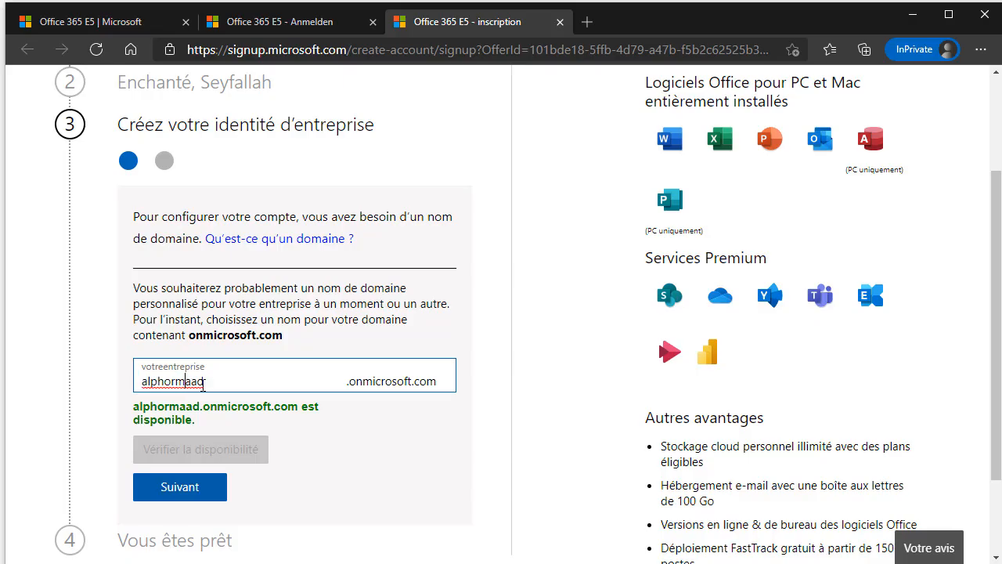
double_click(166, 387)
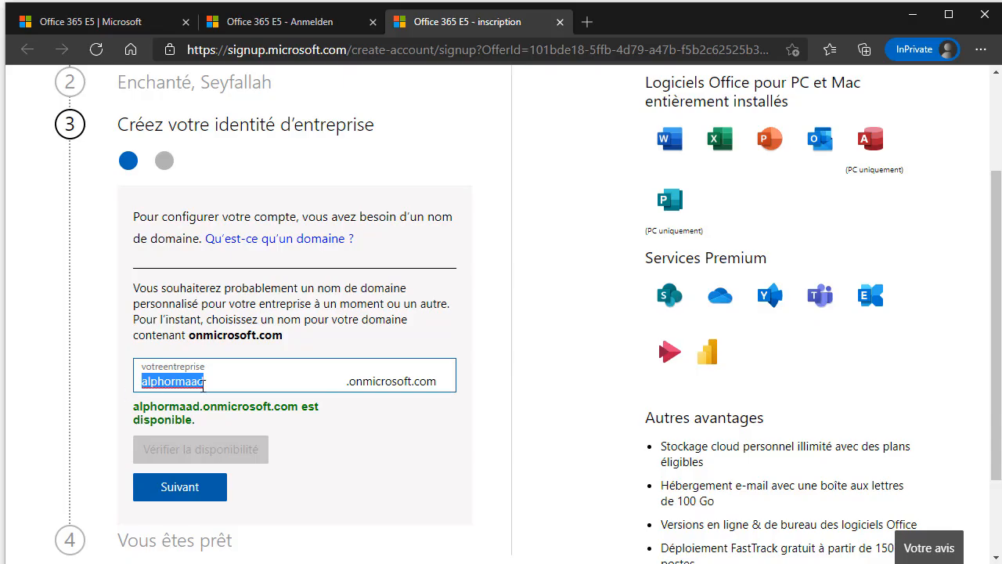
type("form")
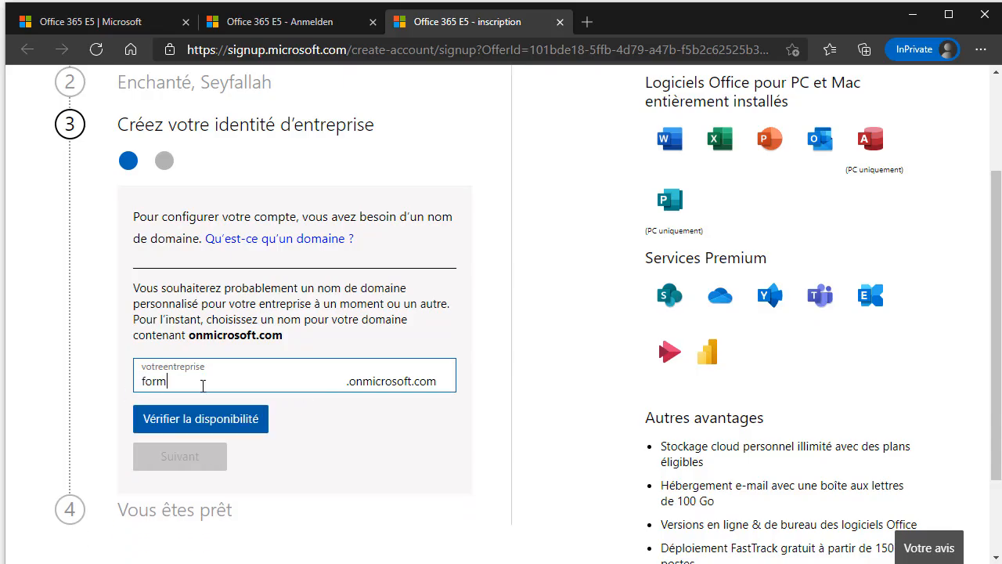
type("aad")
left_click(375, 454)
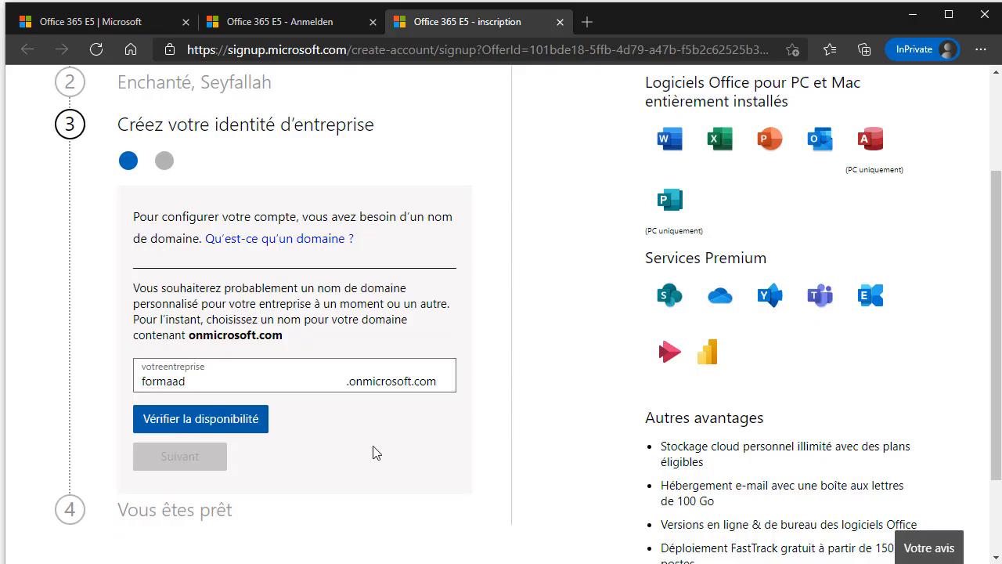
type("01")
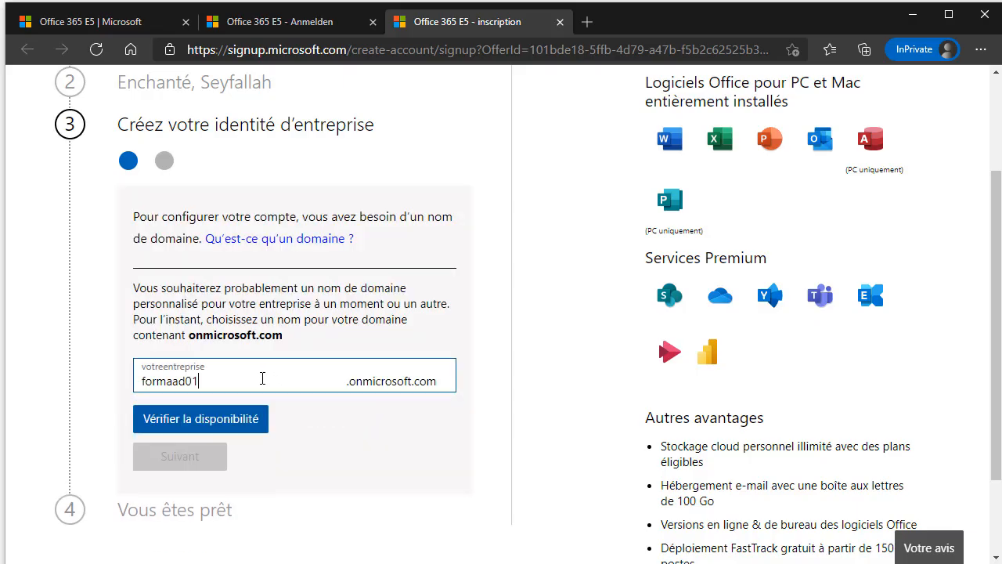
left_click(380, 425)
Try formaad02, revert to formaad01, confirm it is available and submit it.
double_click(264, 390)
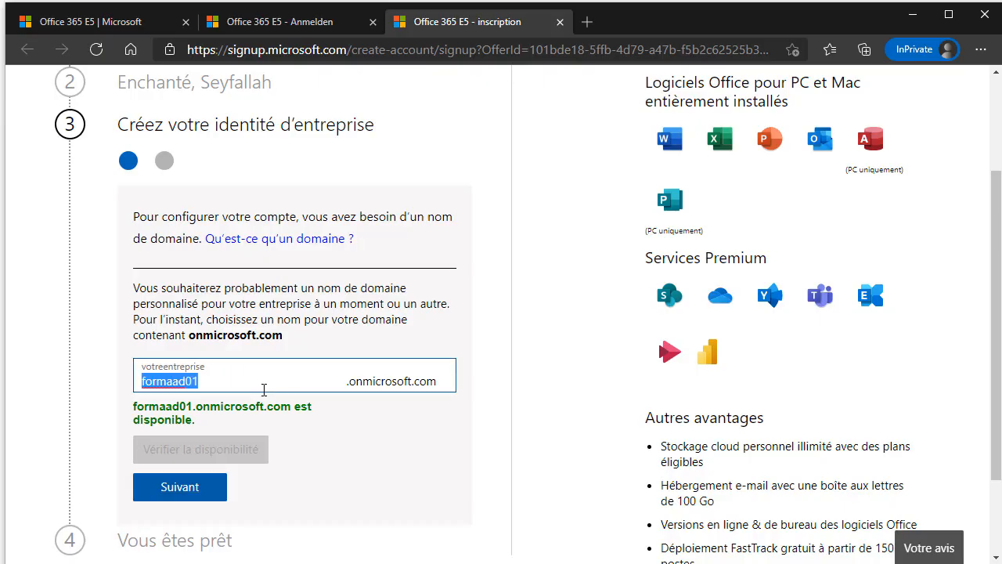
left_click(230, 383)
double_click(229, 382)
key("ctrl+c")
left_click(362, 451)
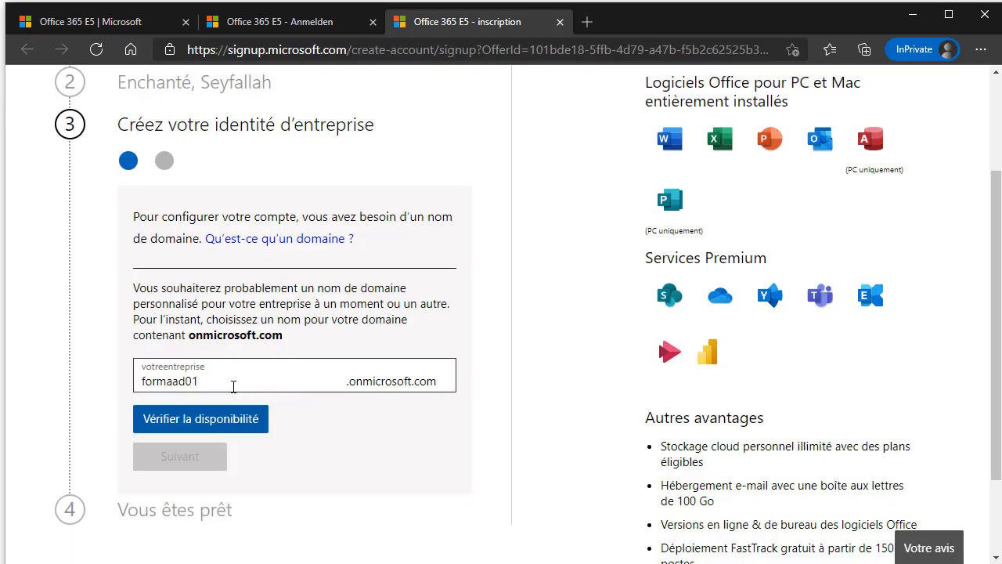
left_click(235, 387)
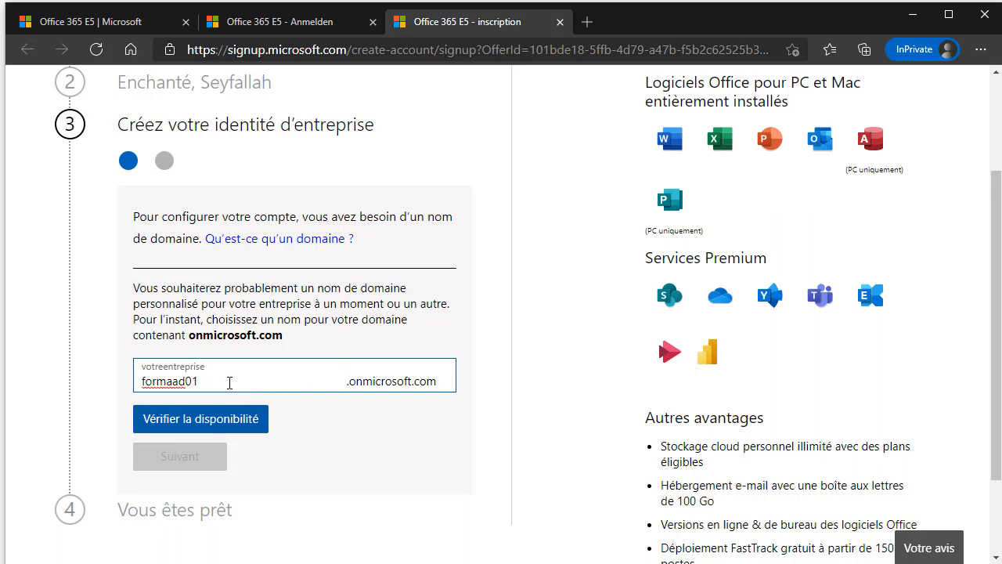
key("BackSpace")
left_click(349, 431)
left_click(249, 382)
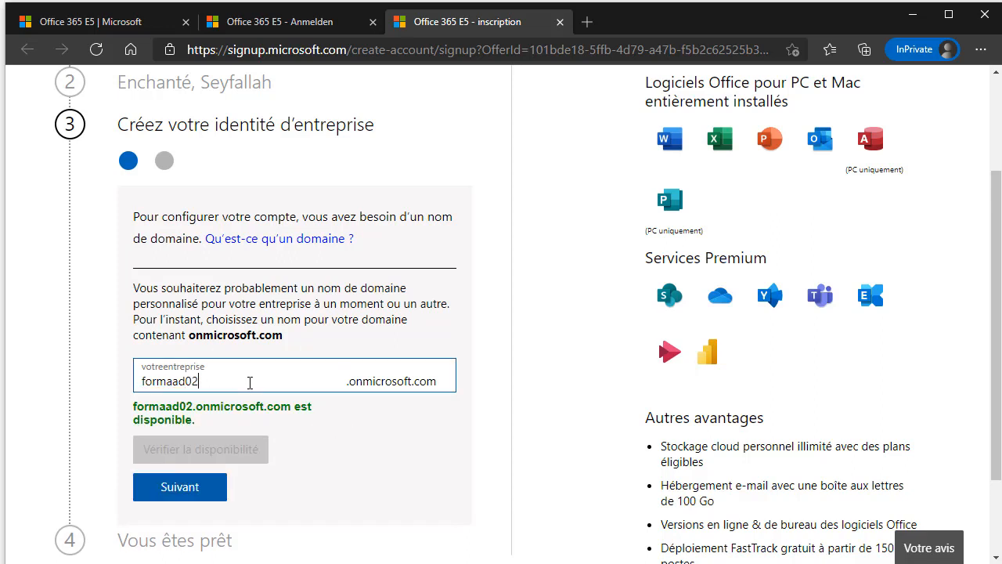
key("BackSpace")
type("1")
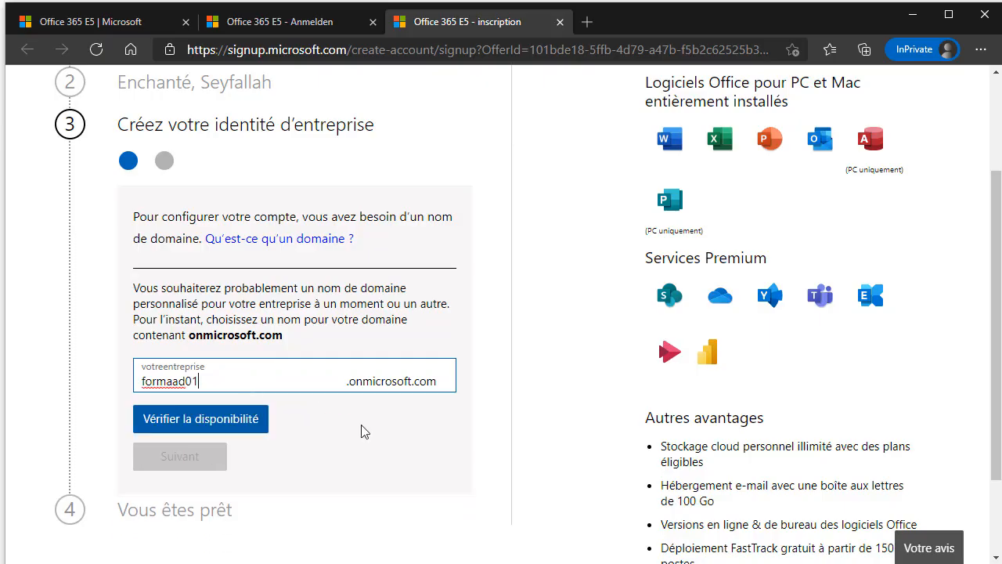
left_click(364, 431)
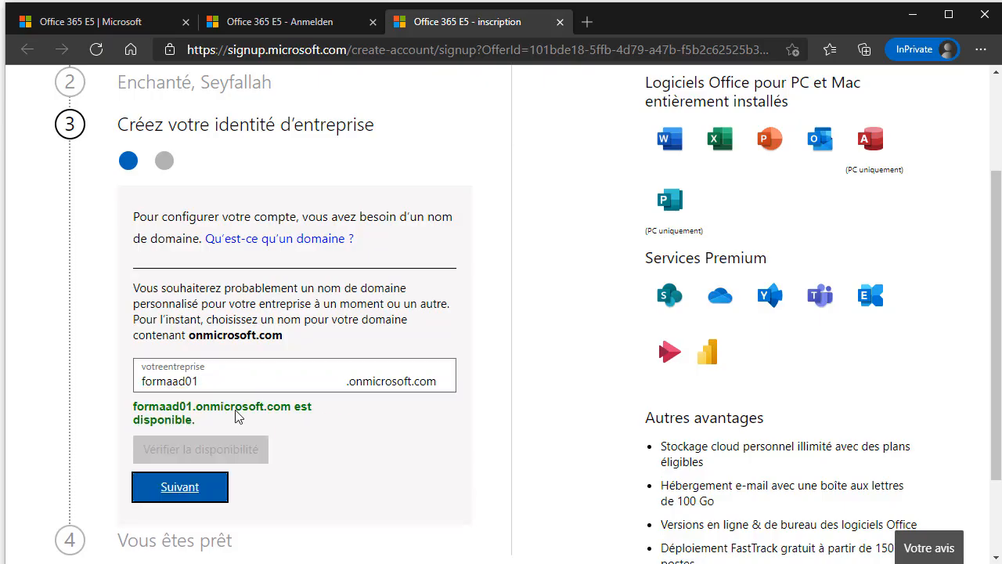
left_click_drag(169, 306, 300, 334)
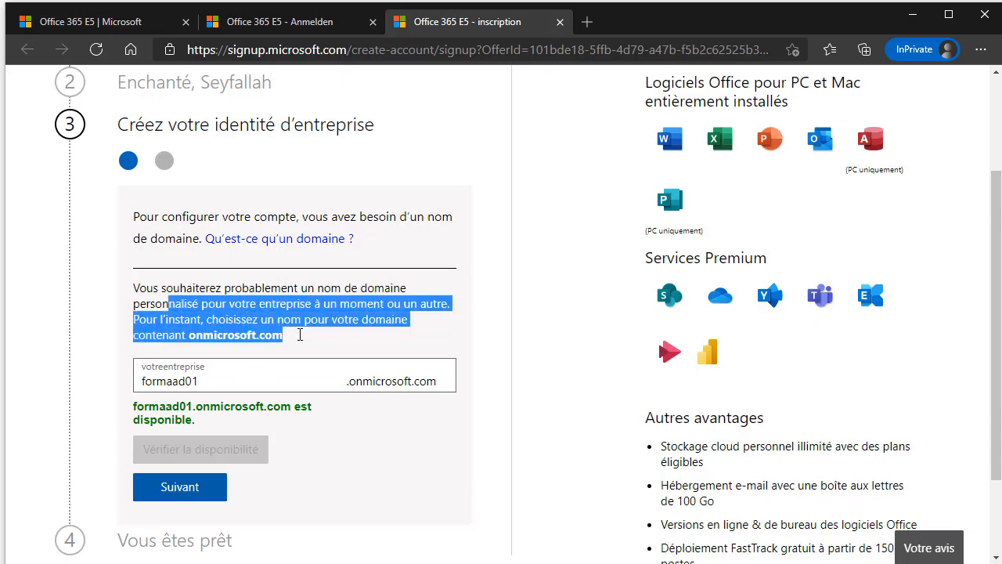
left_click(226, 386)
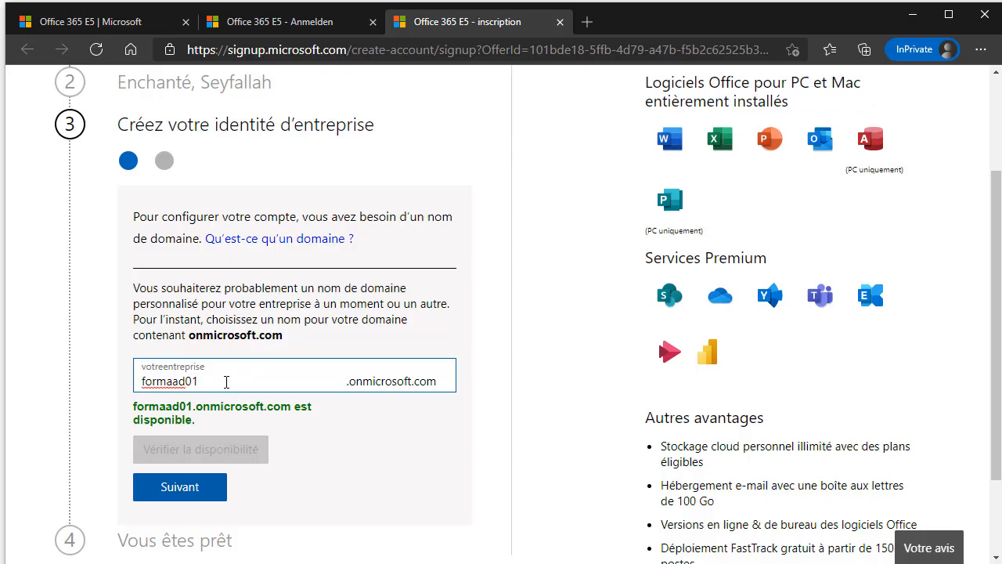
key("Return")
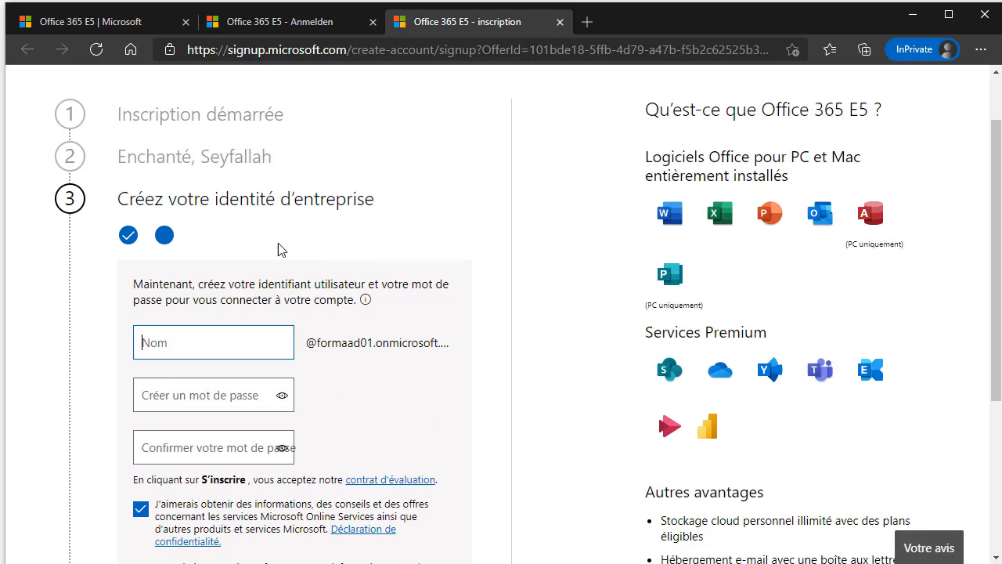
Enter admin as the user name on the formaad01.onmicrosoft.com domain.
scroll(268, 245, "down", 2)
scroll(315, 310, "up", 2)
scroll(343, 307, "down", 1)
left_click_drag(182, 209, 405, 228)
left_click(308, 225)
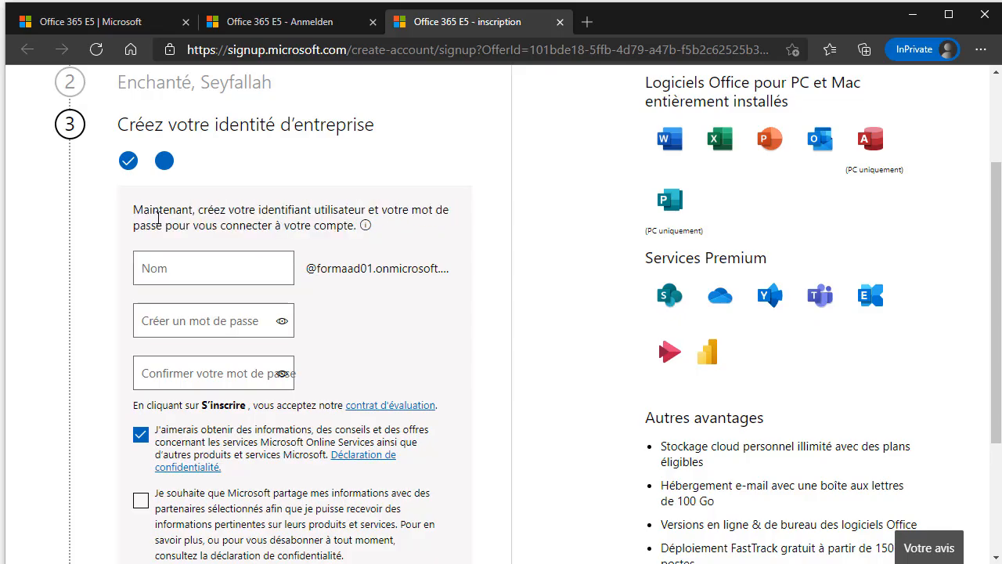
left_click_drag(134, 210, 278, 226)
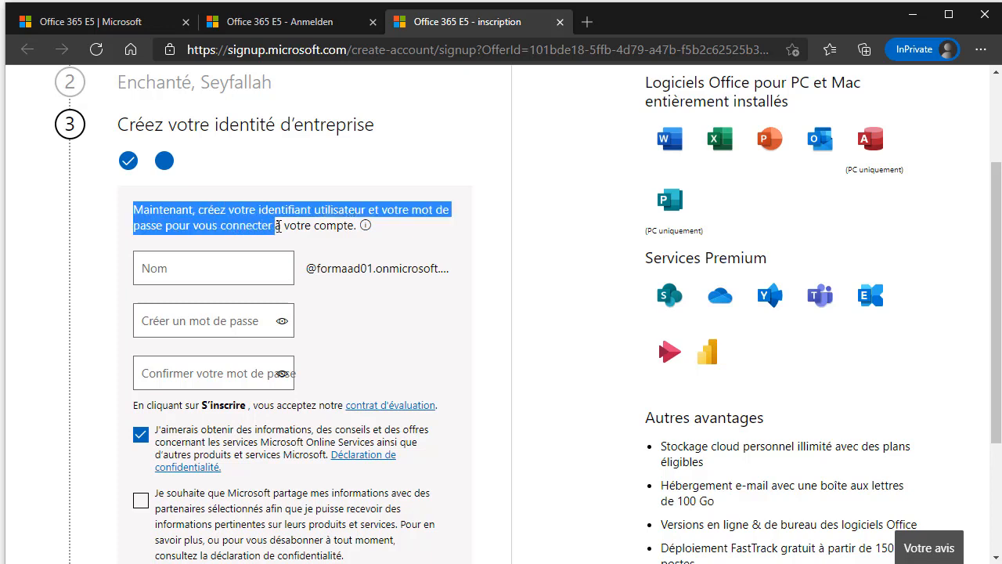
left_click(205, 270)
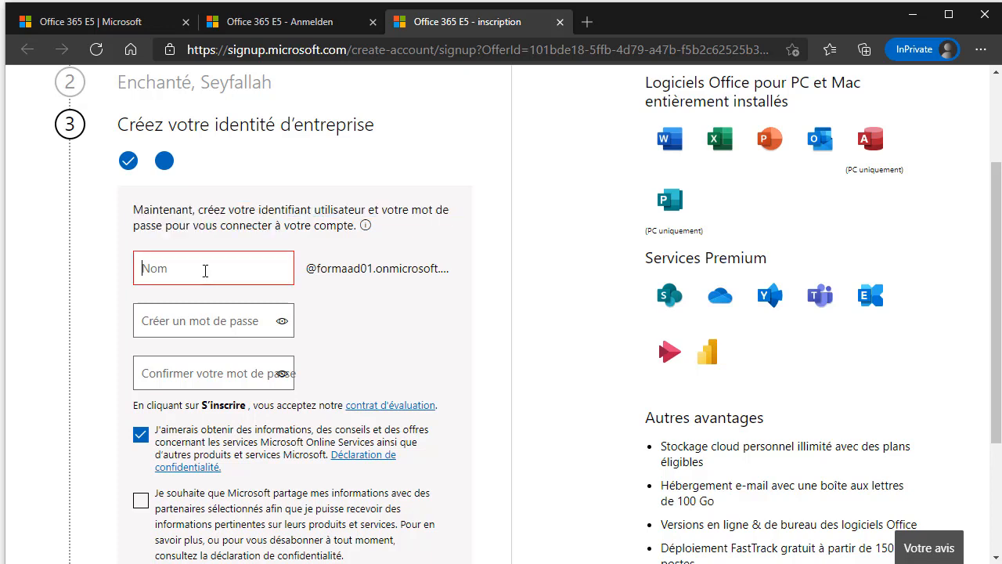
type("admin")
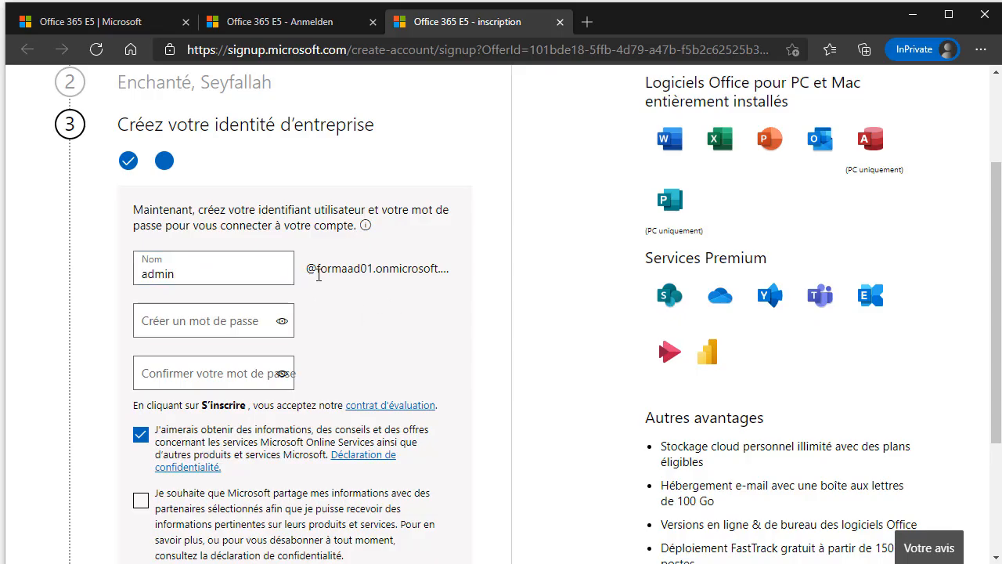
left_click_drag(306, 269, 426, 268)
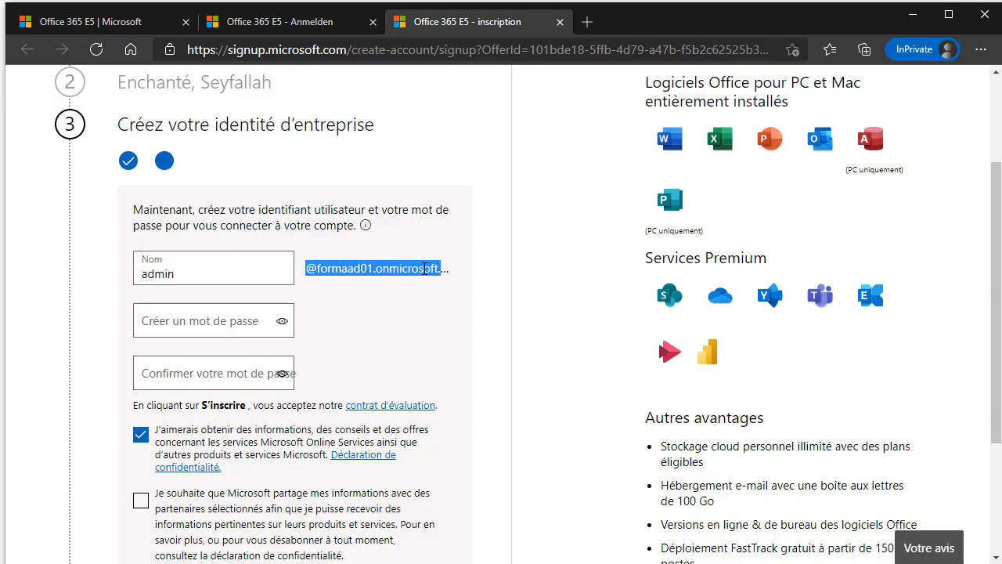
Fill in the account password and its confirmation.
left_click(227, 314)
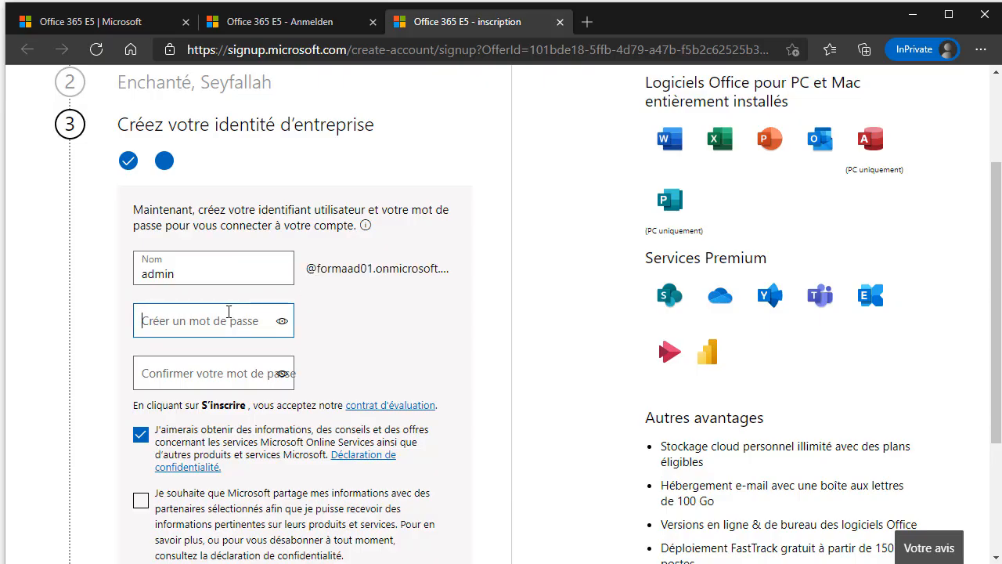
type("••••••••••••")
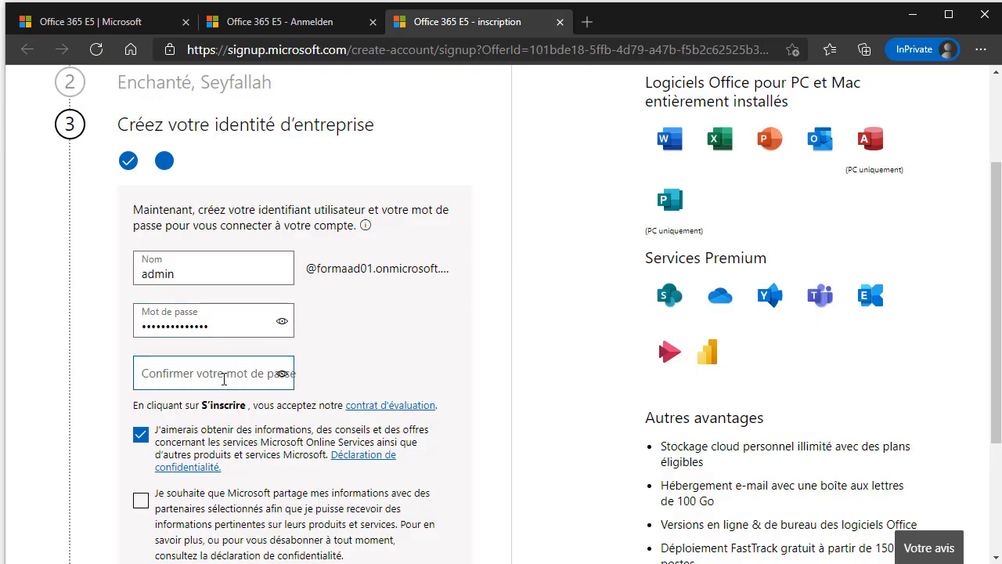
type("••••")
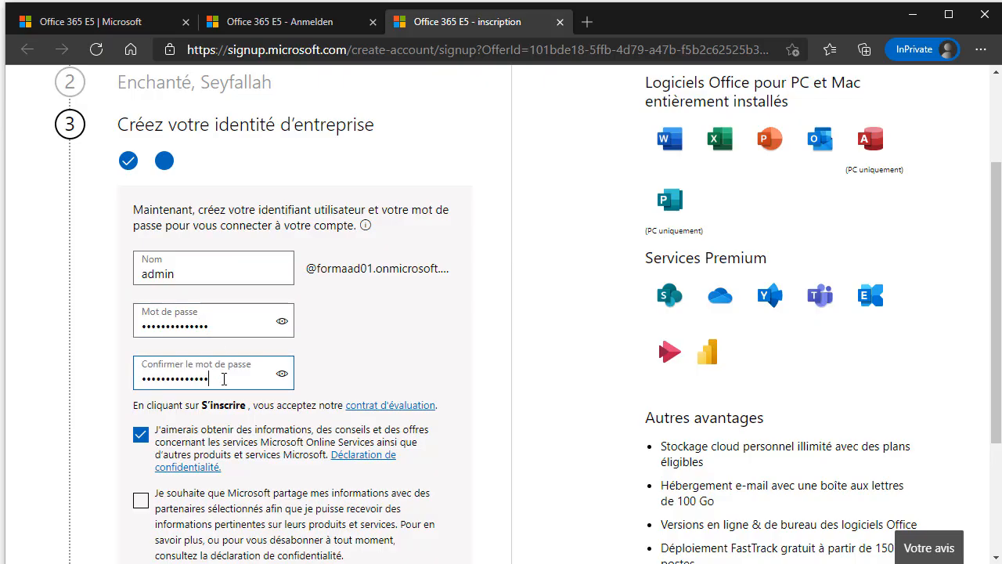
left_click(360, 353)
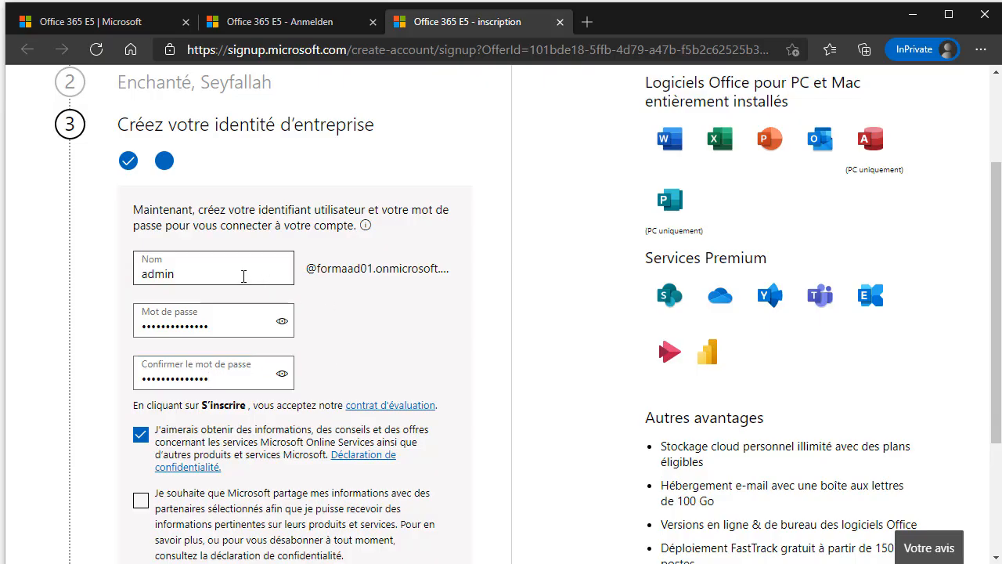
scroll(263, 378, "down", 1)
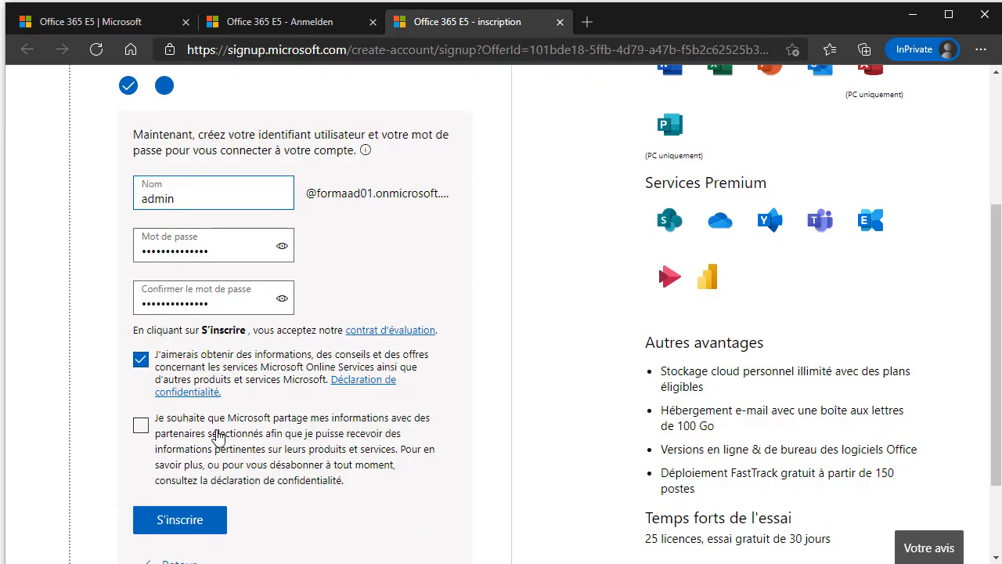
Tick the partner-sharing consent, copy the formaad01.onmicrosoft.com domain, and bring Notepad forward.
left_click(258, 436)
scroll(374, 344, "up", 2)
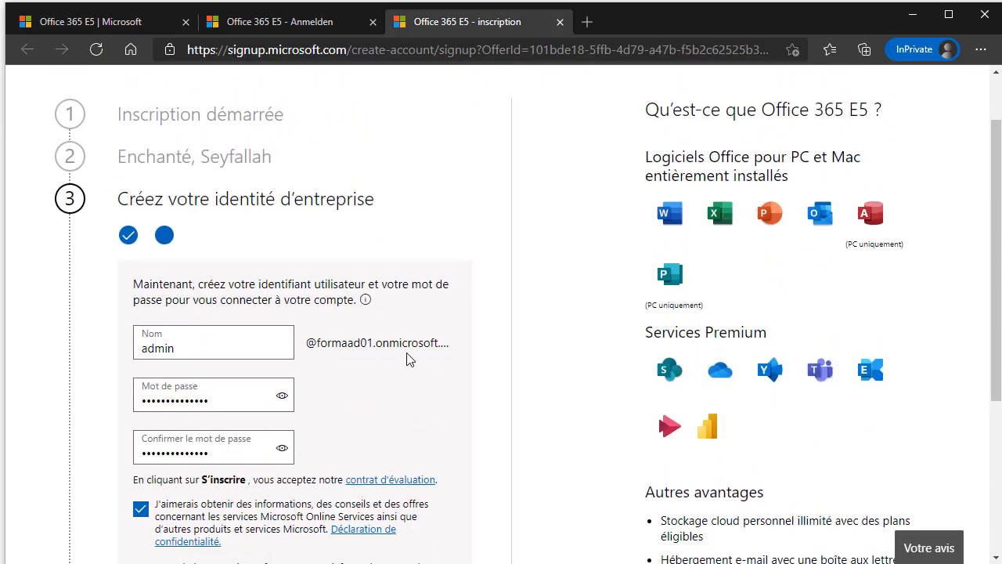
triple_click(380, 343)
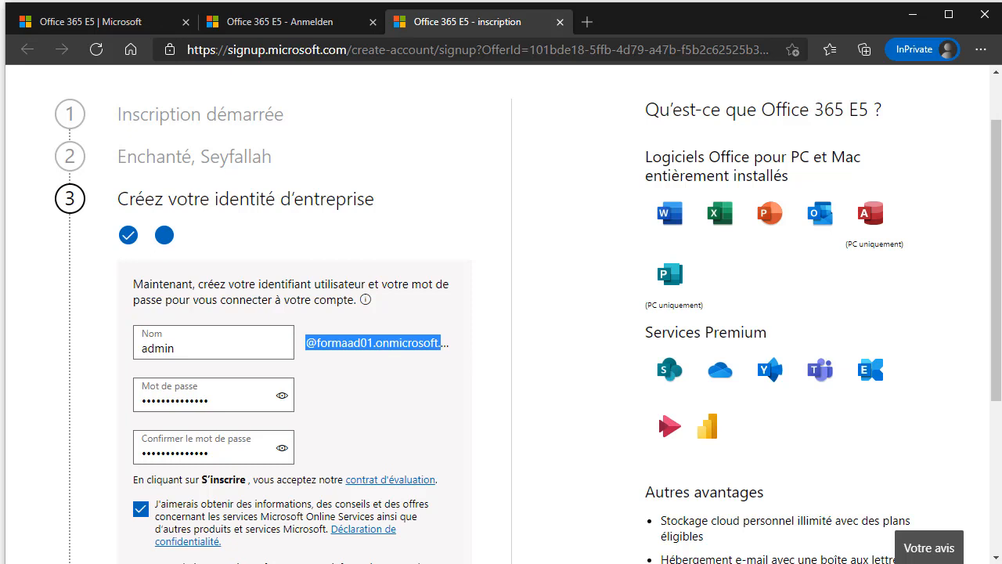
key("alt+Tab")
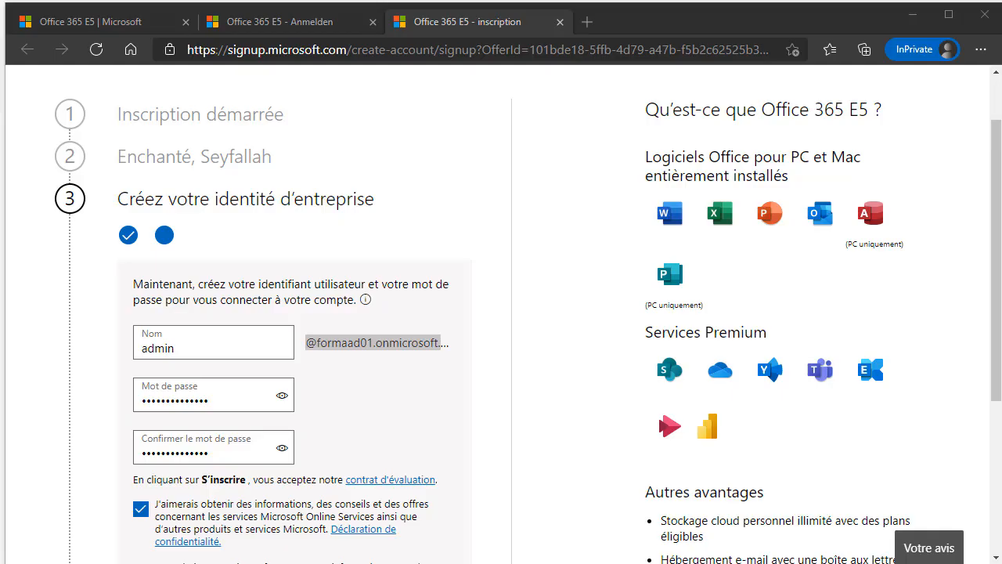
left_click_drag(0, 100, 611, 83)
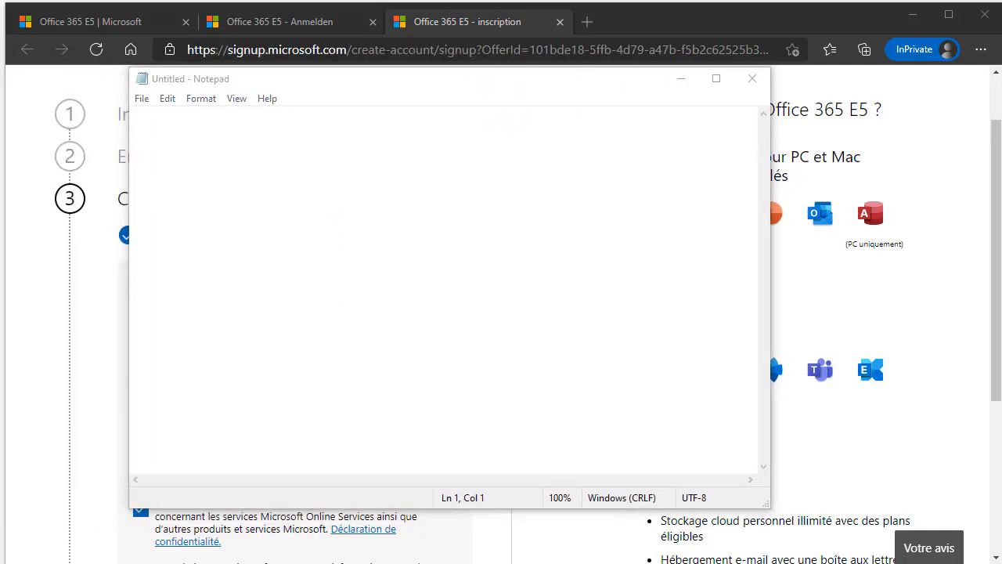
left_click(351, 191)
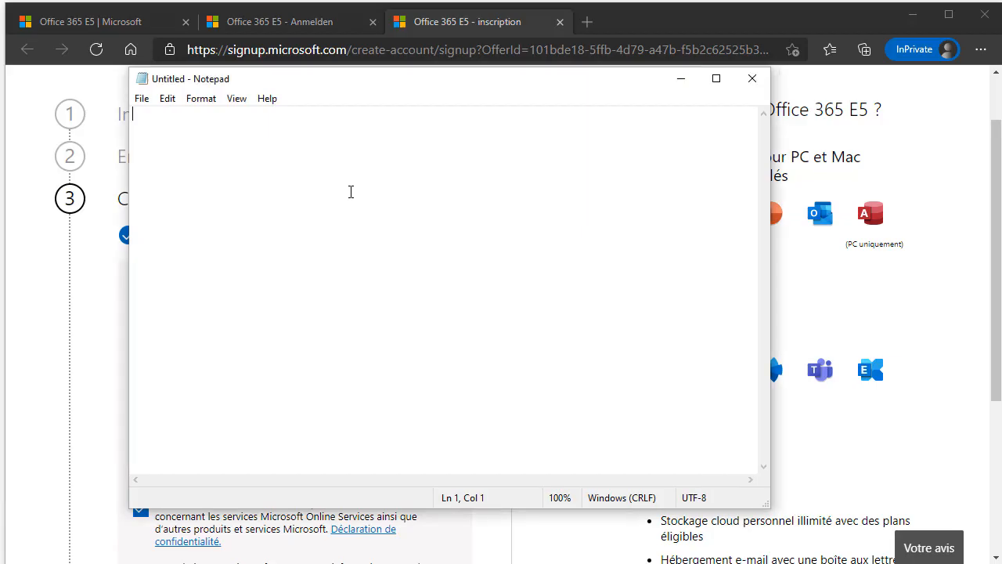
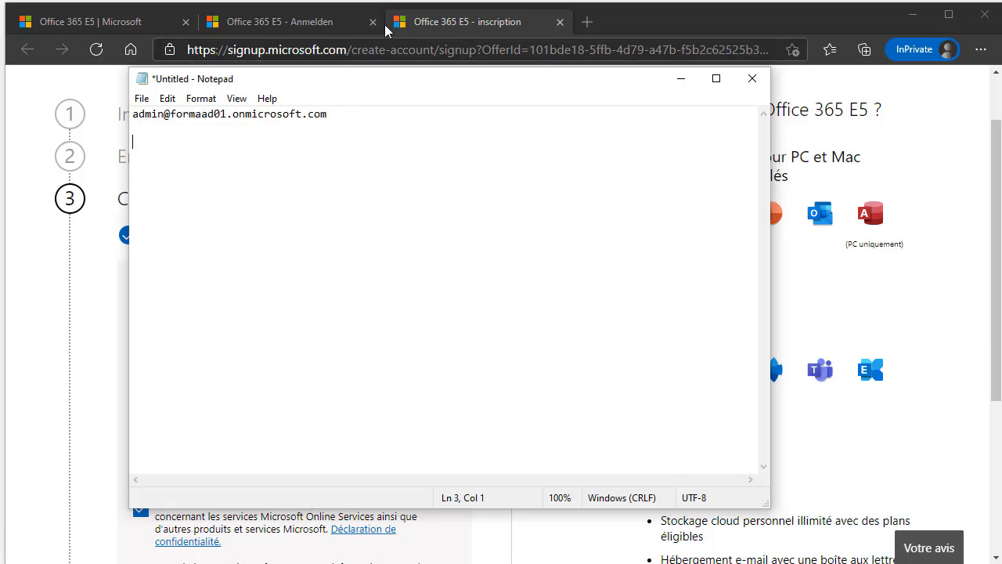
left_click_drag(415, 81, 650, 105)
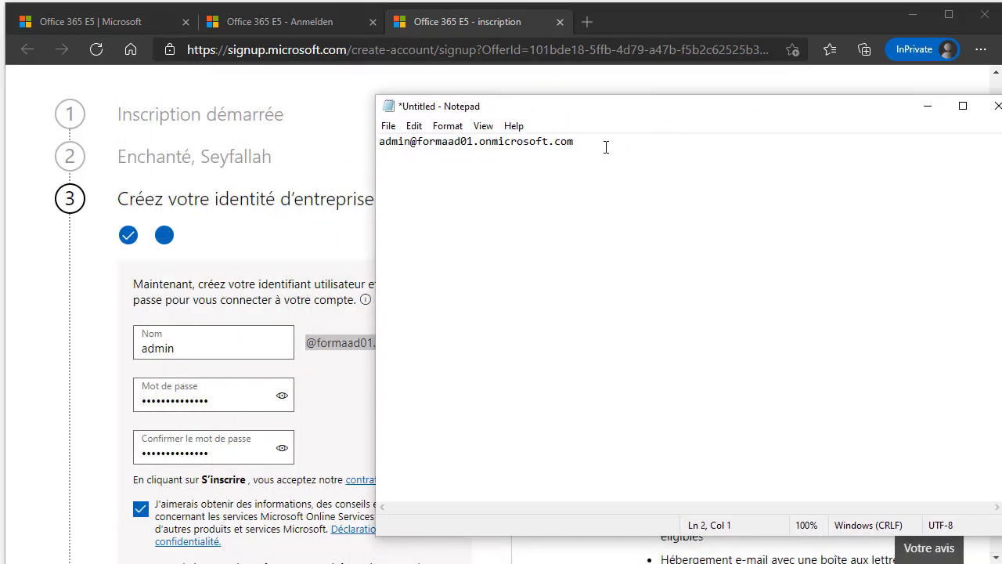
left_click_drag(606, 148, 378, 141)
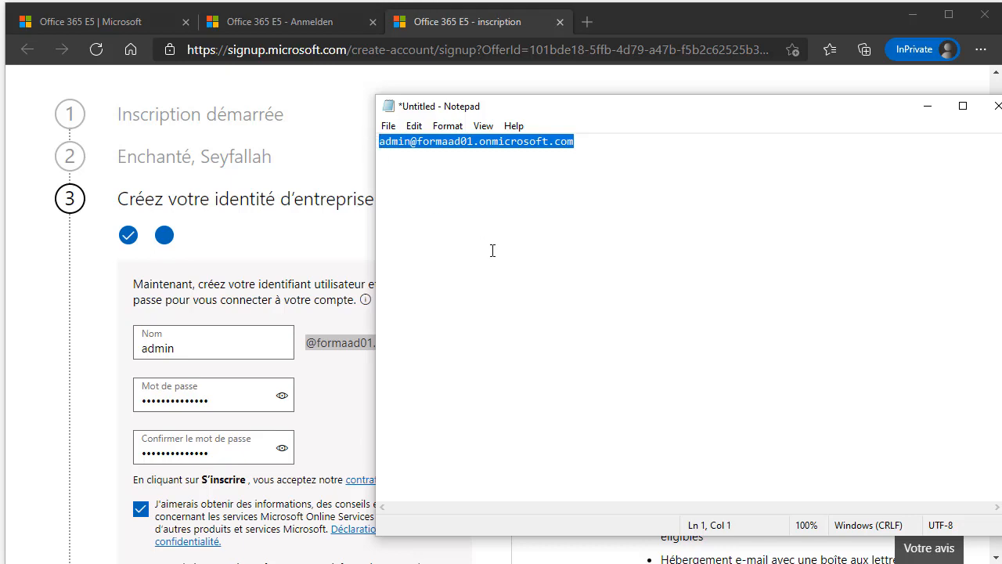
Hide Notepad and submit the signup form with S'inscrire.
left_click(927, 106)
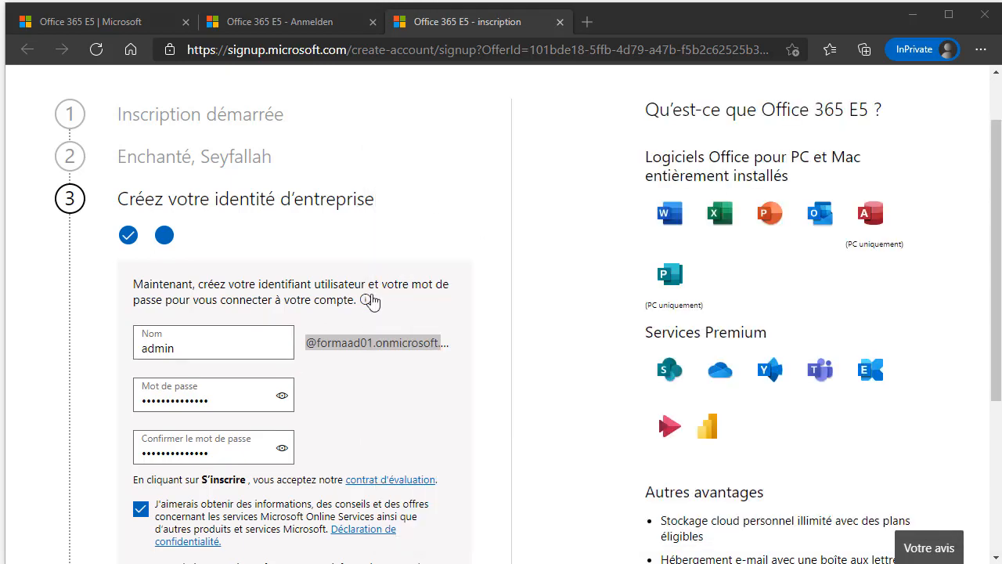
scroll(160, 415, "down", 3)
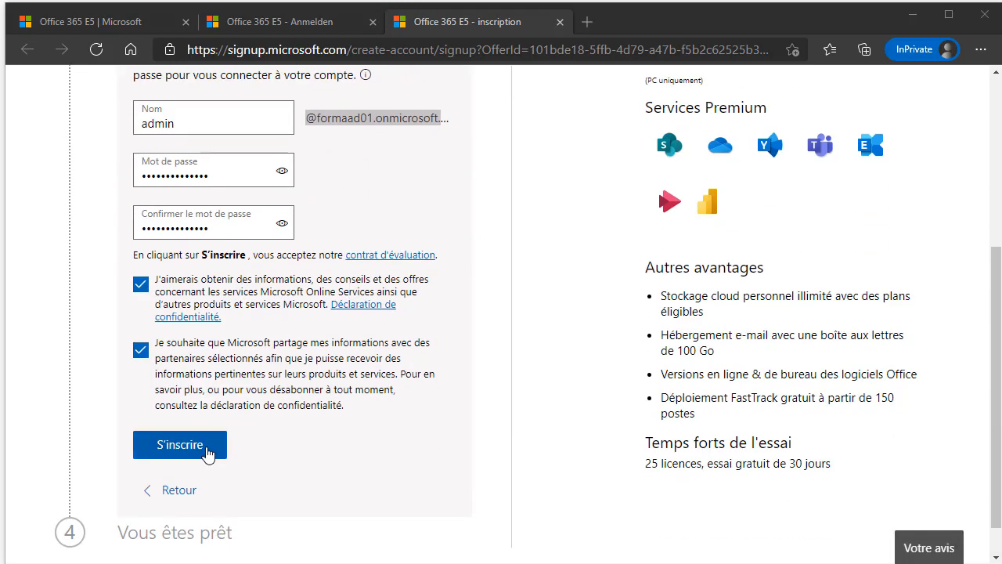
left_click(205, 452)
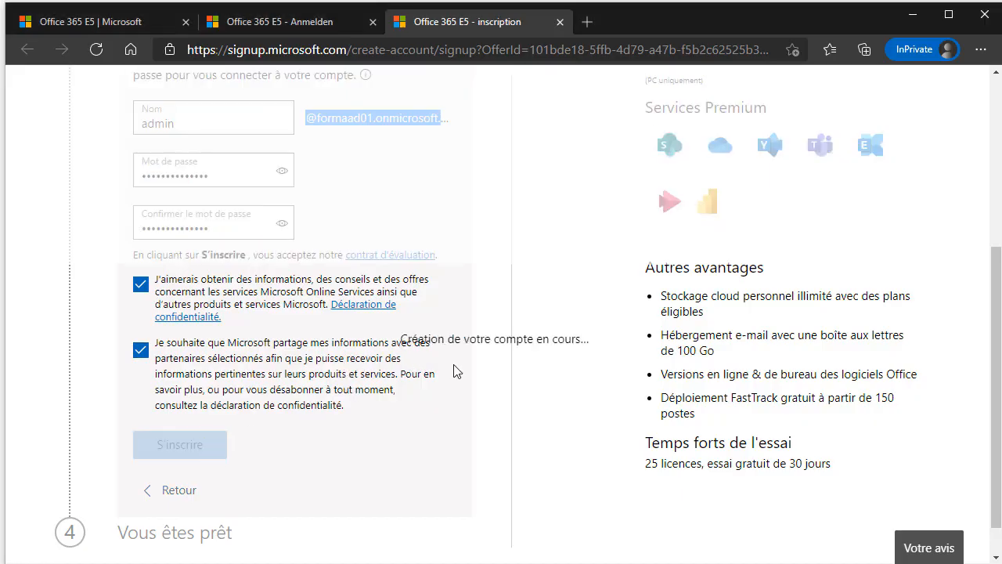
Copy the new admin user name from the confirmation page into the Notepad note.
scroll(499, 264, "down", 1)
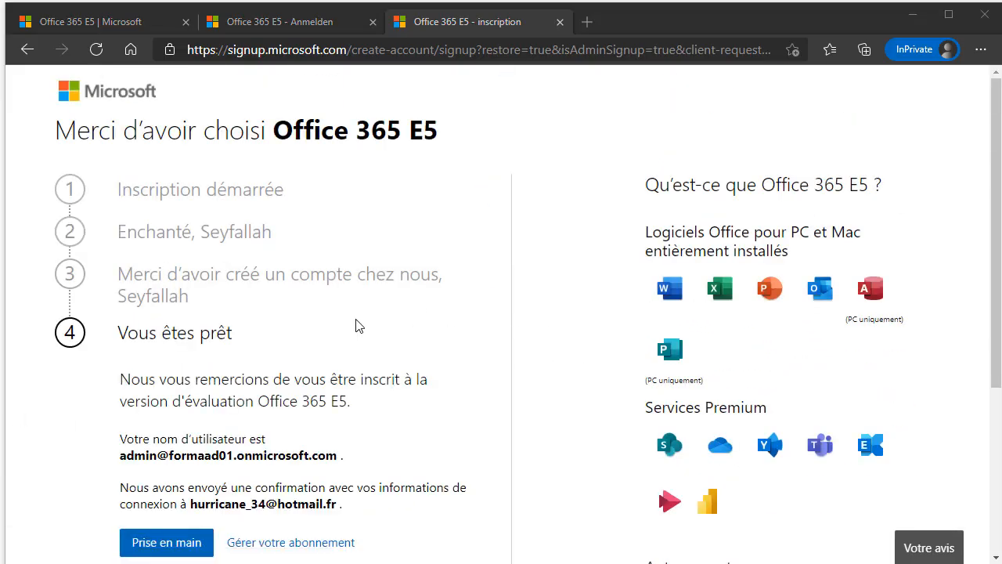
scroll(357, 326, "down", 3)
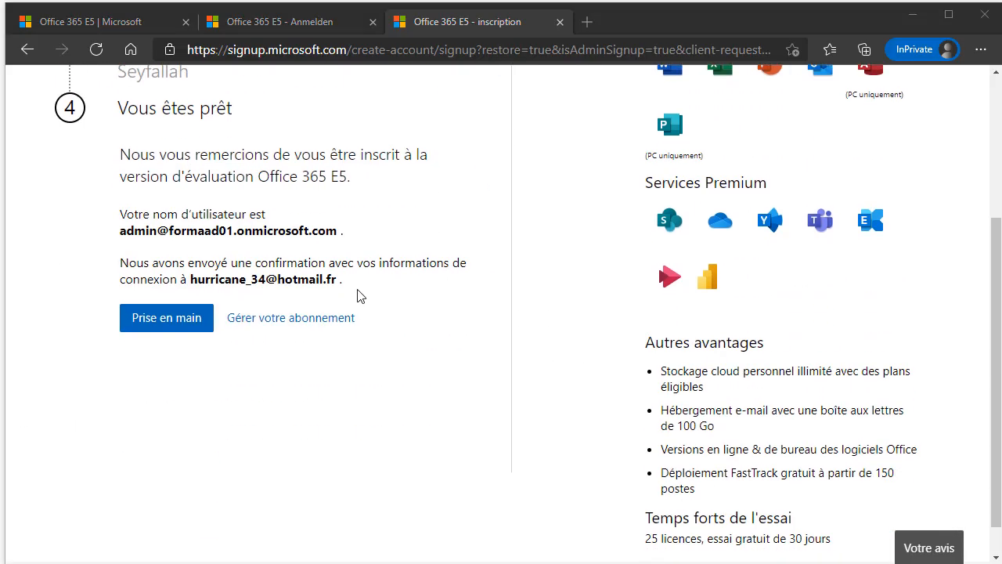
triple_click(244, 234)
left_click(152, 235)
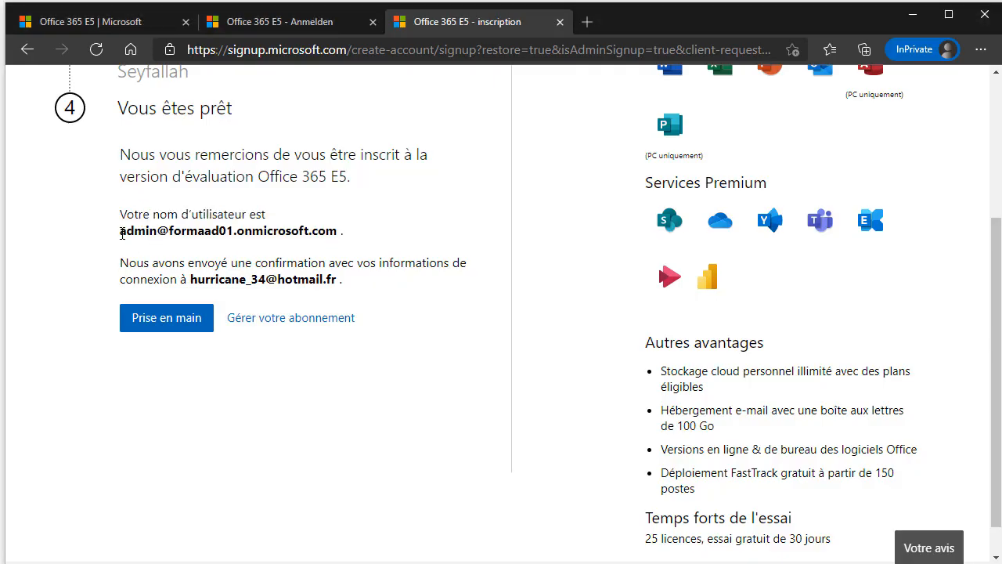
left_click_drag(121, 233, 339, 233)
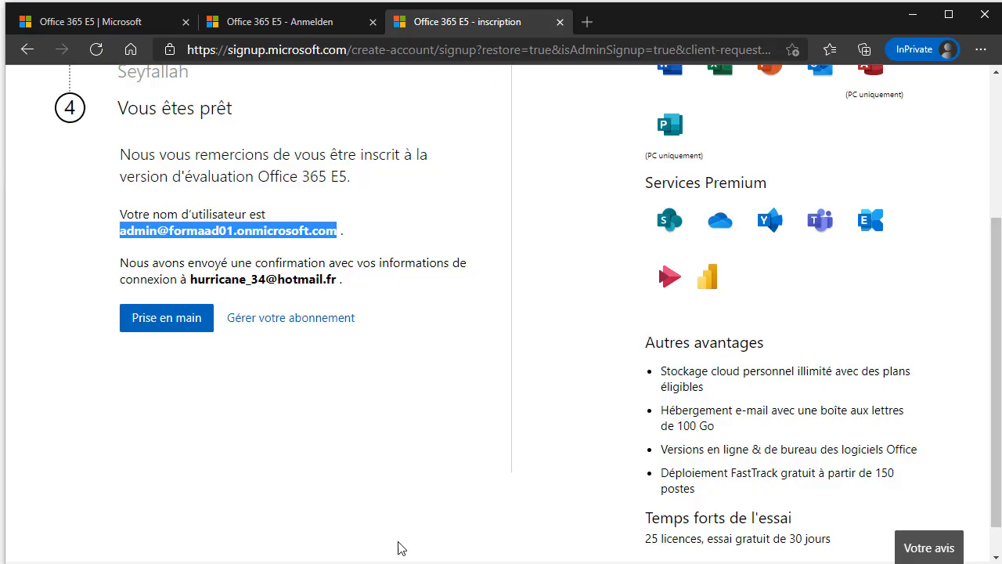
key("alt+Tab")
left_click(537, 228)
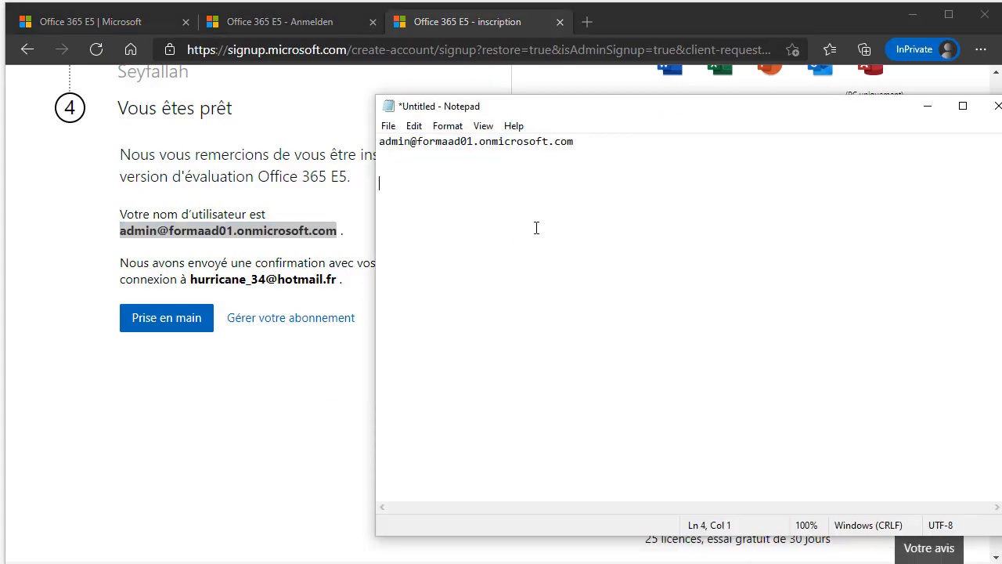
left_click(261, 256)
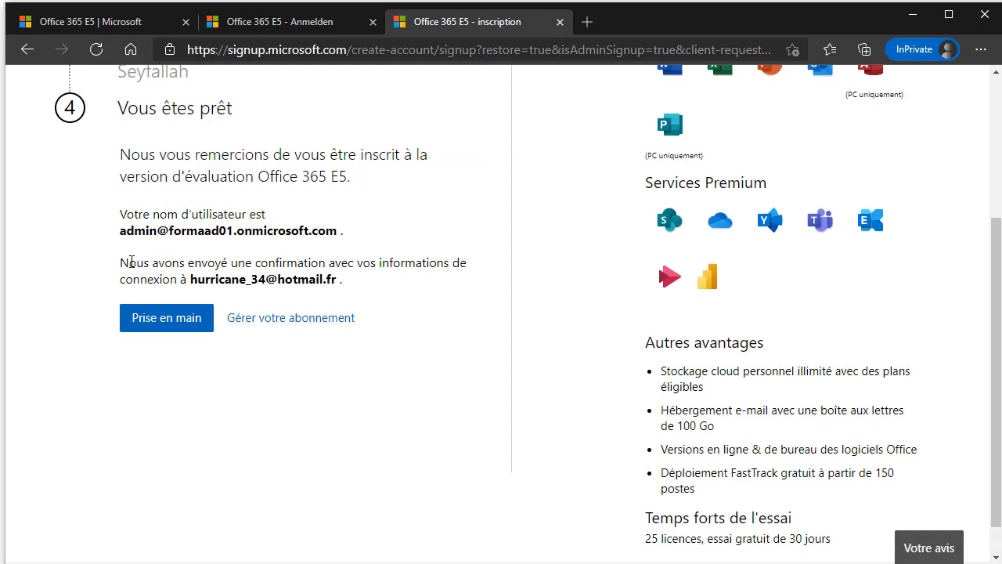
Review the confirmation details and continue to the admin center via Prise en main.
left_click_drag(132, 263, 318, 279)
left_click(321, 275)
left_click(188, 282)
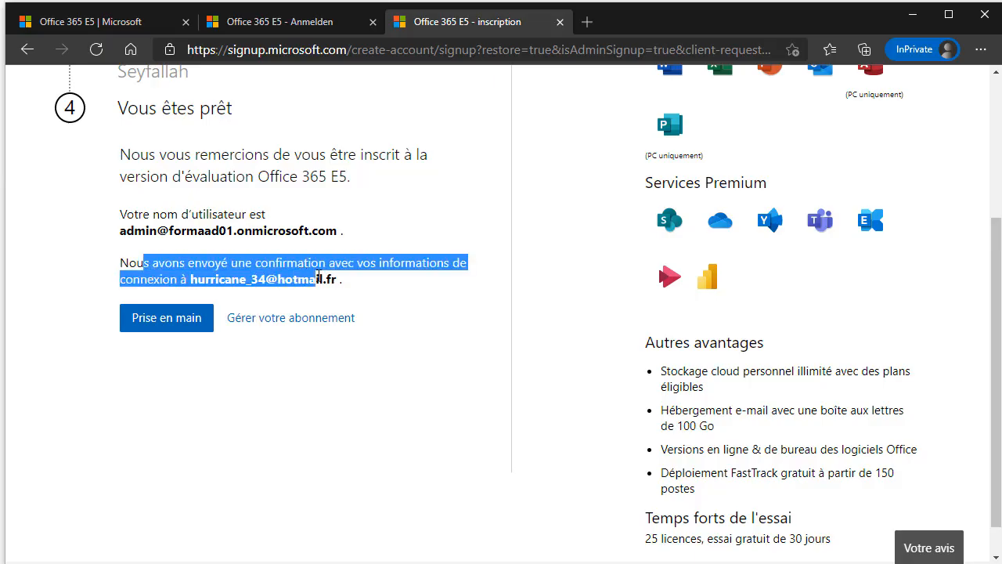
left_click(318, 279)
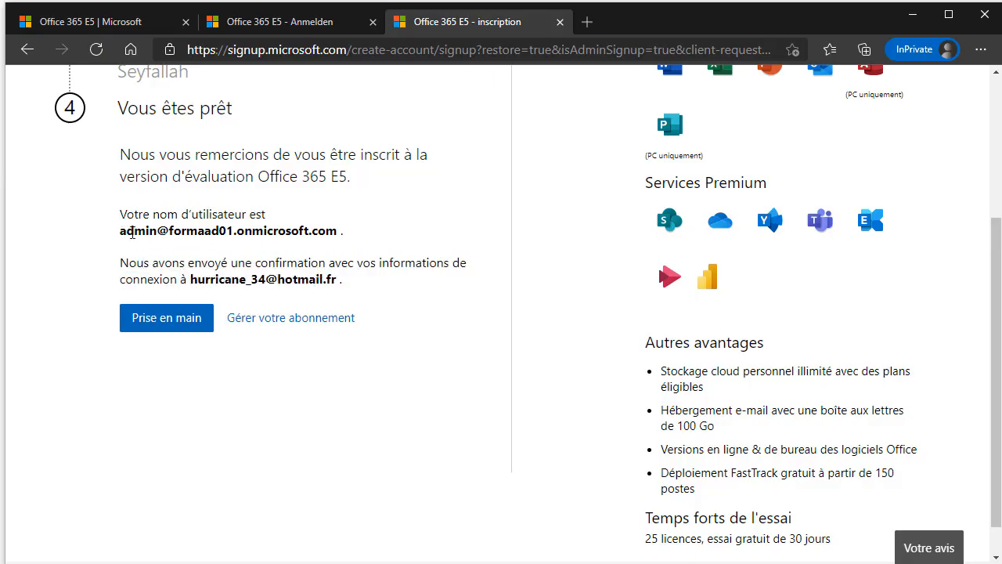
left_click_drag(120, 232, 347, 233)
left_click(333, 233)
scroll(255, 280, "up", 2)
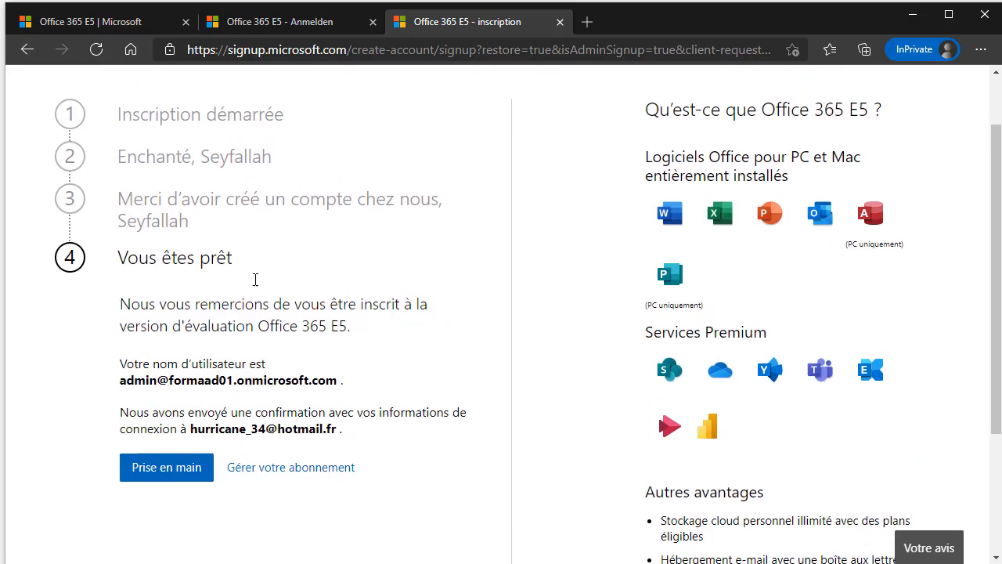
scroll(279, 293, "down", 1)
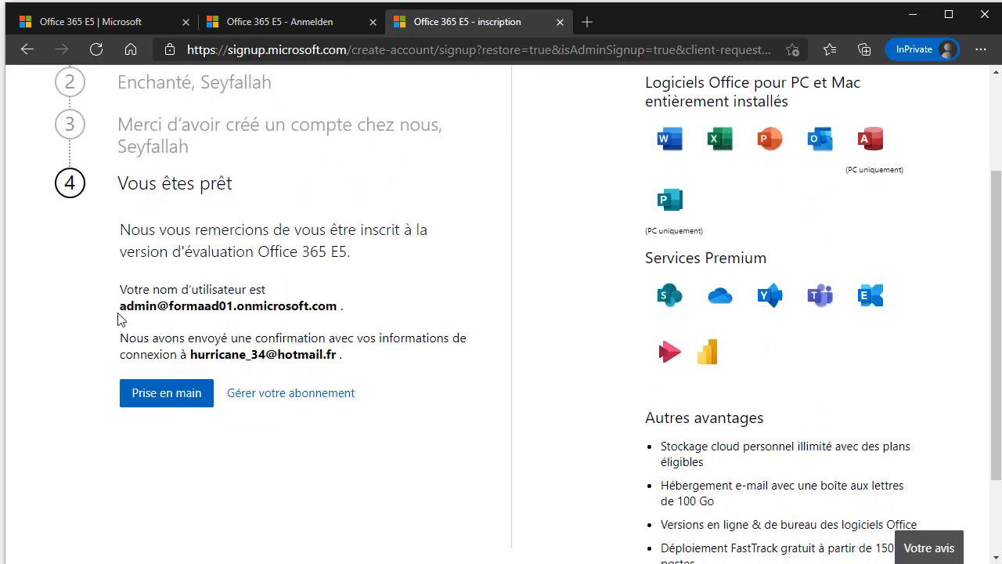
left_click_drag(120, 306, 349, 307)
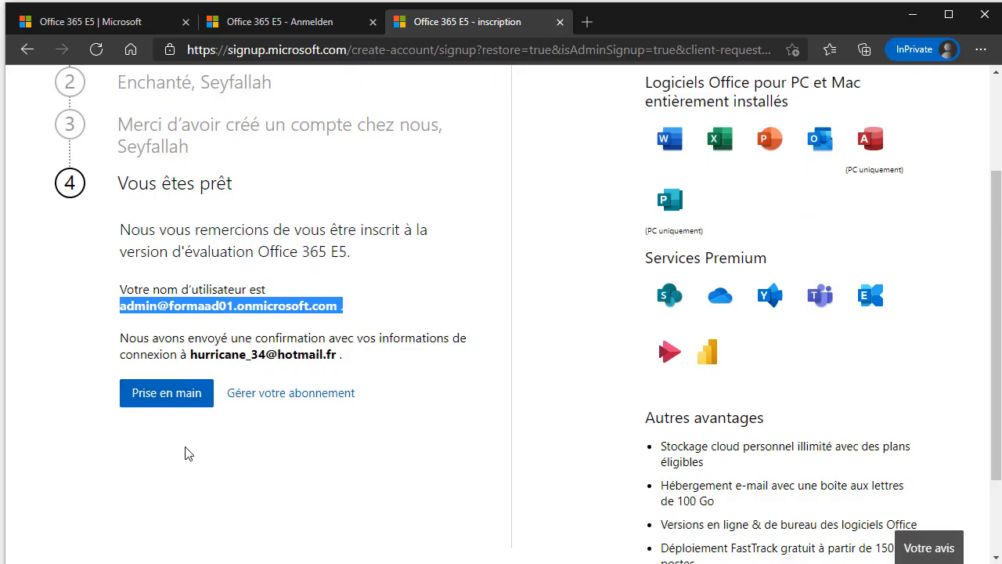
left_click(170, 398)
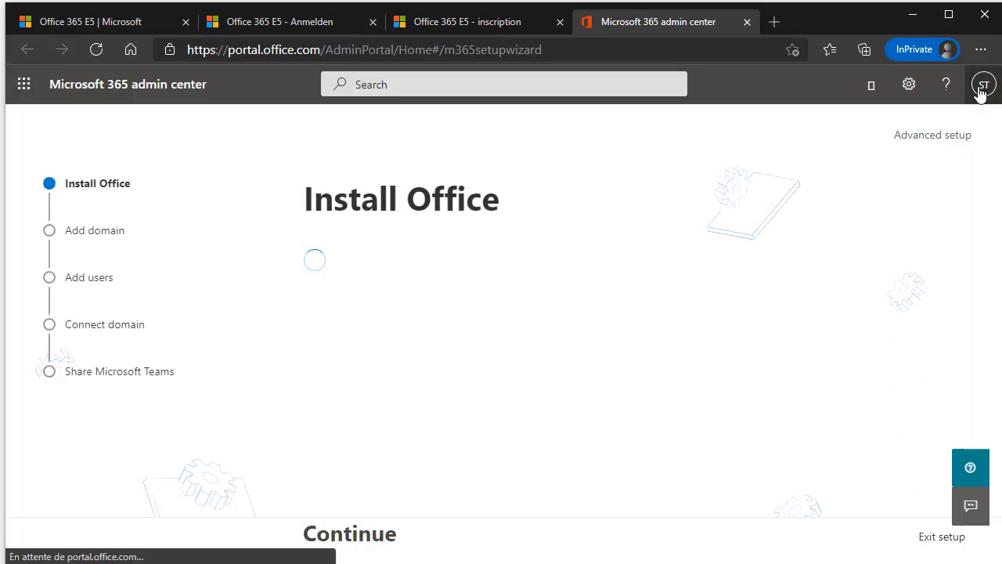
Exit guided setup with reason 'I'm not ready to complete setup.' and comment 'dfd'.
left_click(983, 86)
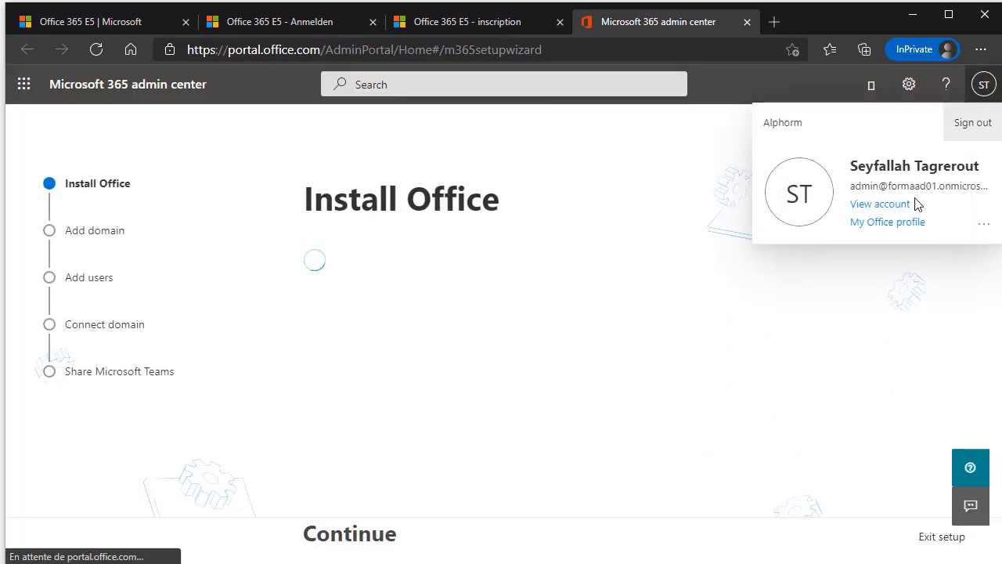
left_click(659, 203)
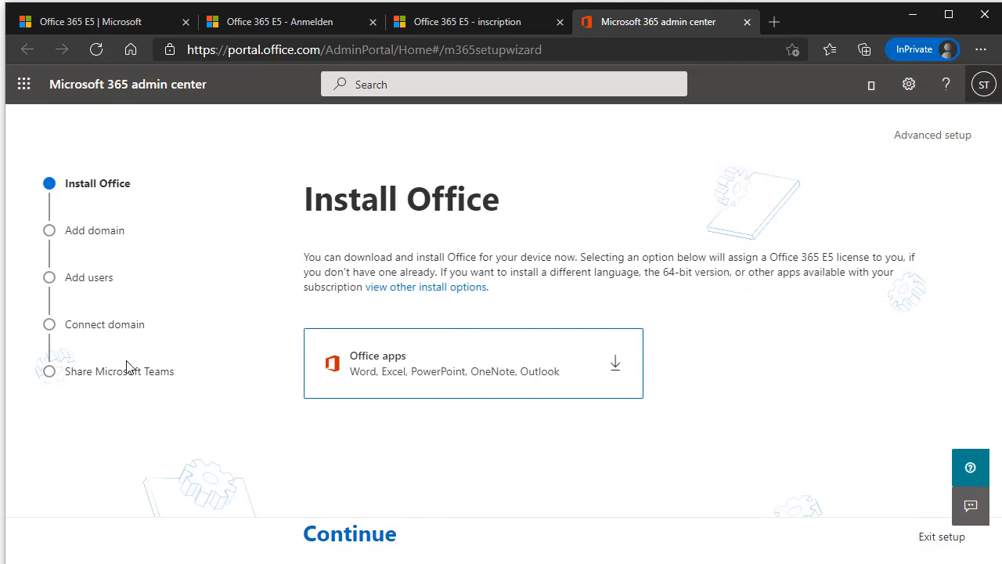
left_click(932, 538)
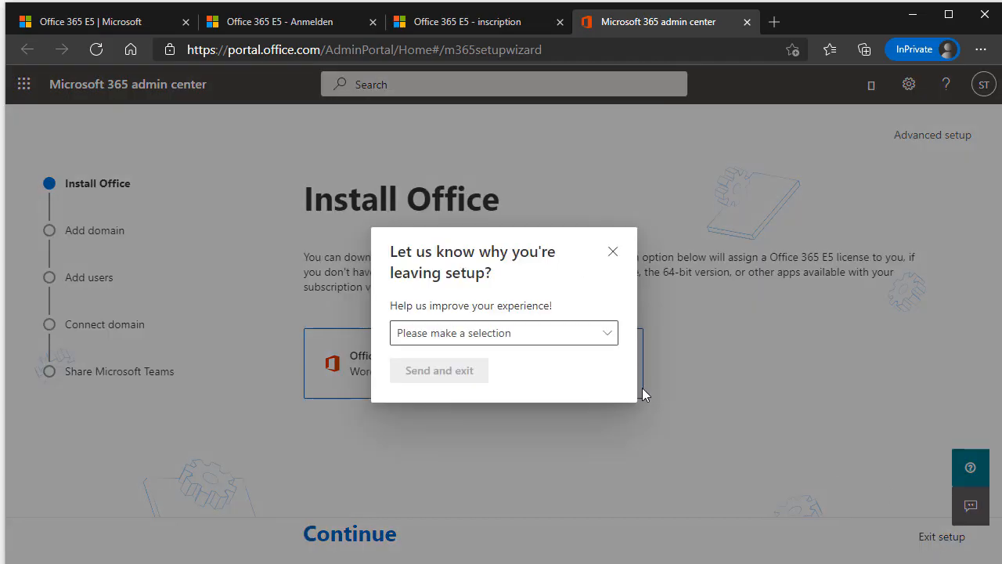
left_click(523, 343)
left_click(497, 365)
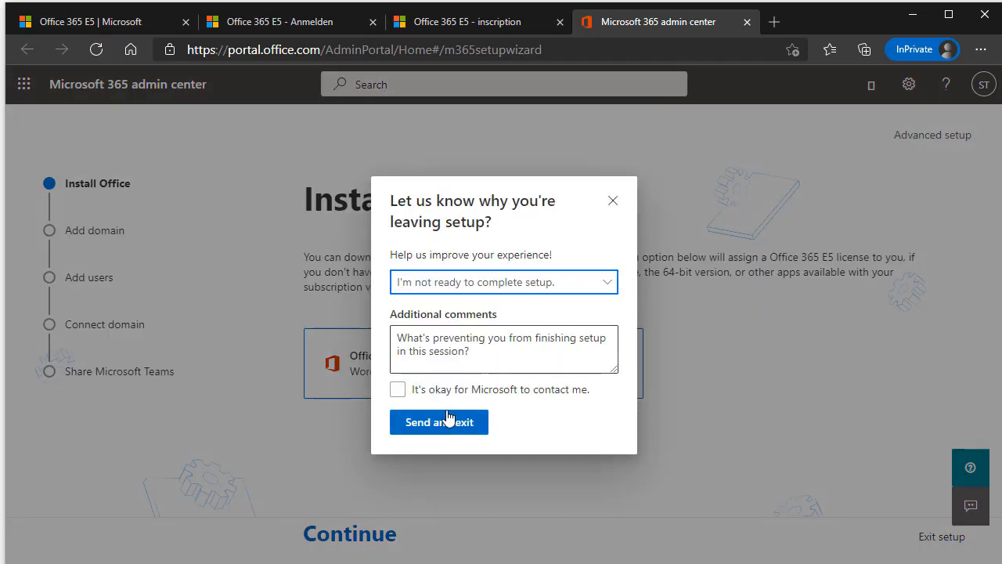
left_click(454, 356)
type("dfd")
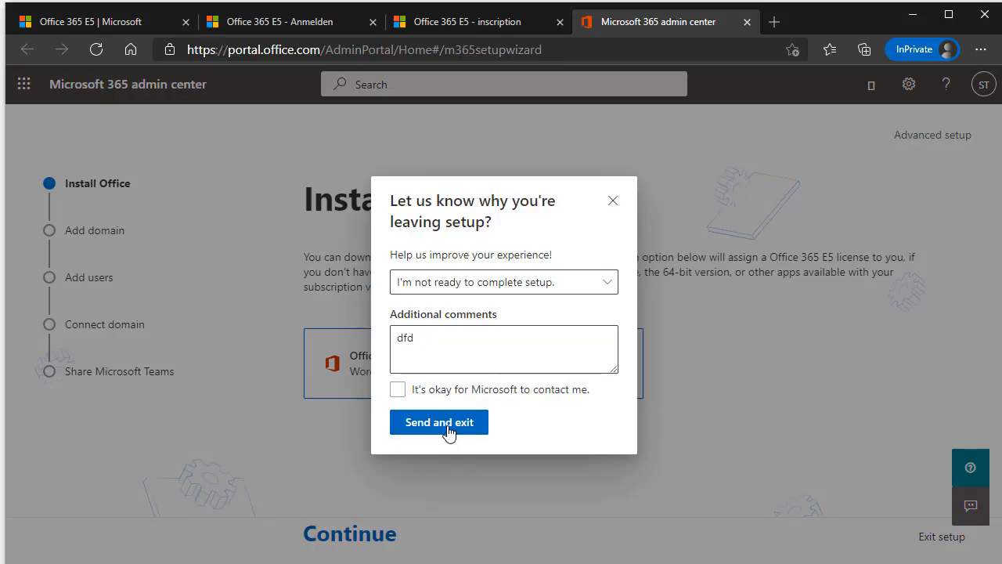
left_click(430, 423)
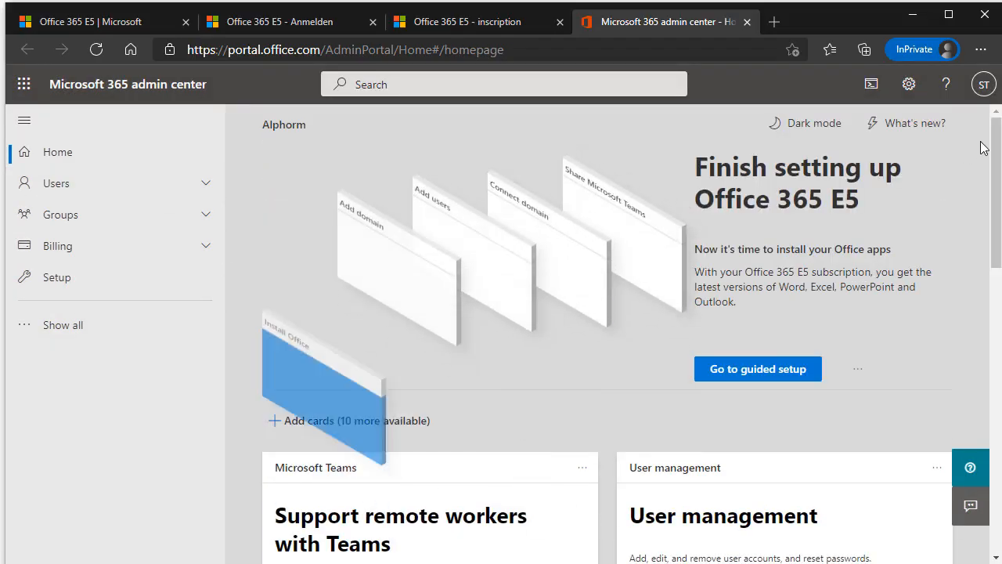
Expand the full admin navigation and launch Azure Active Directory from Admin centers.
left_click_drag(800, 176, 862, 209)
left_click(862, 209)
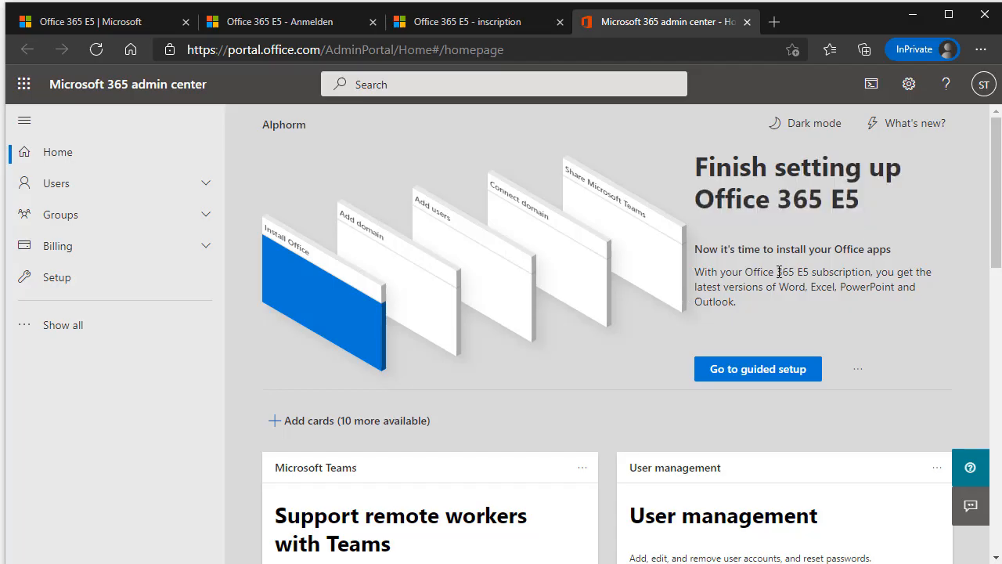
scroll(779, 272, "down", 4)
scroll(780, 272, "up", 4)
left_click(154, 335)
scroll(162, 329, "down", 3)
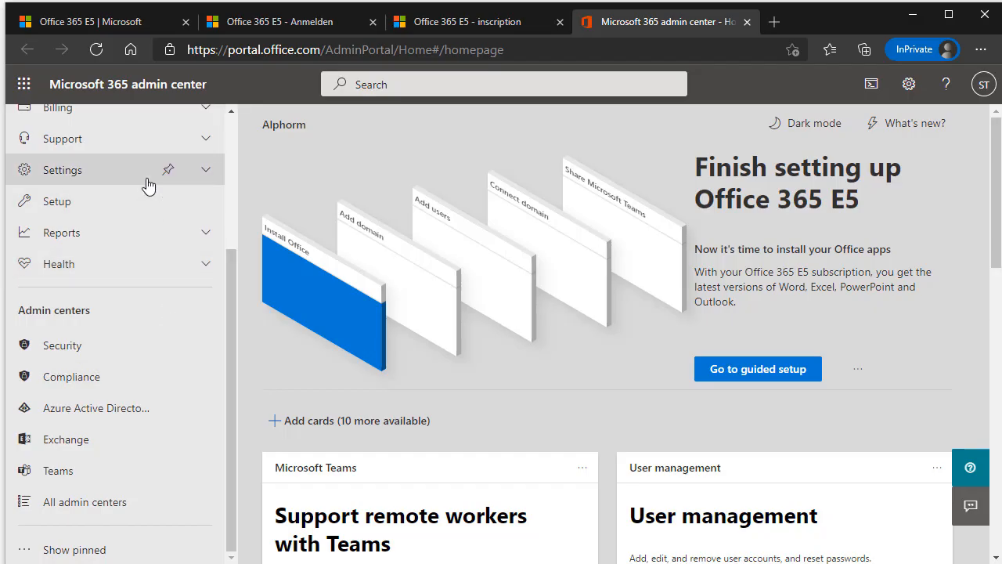
scroll(157, 177, "up", 3)
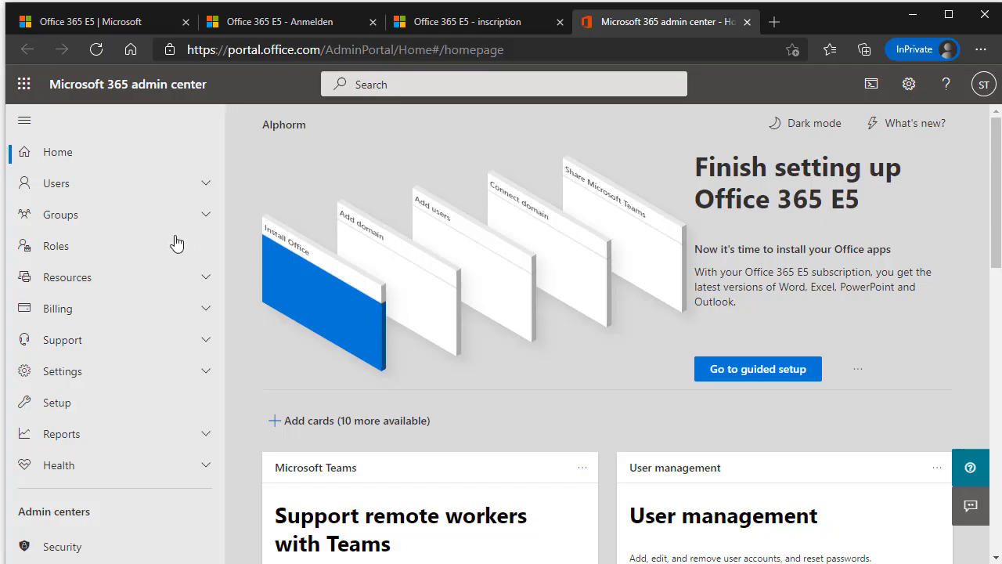
scroll(172, 242, "down", 3)
left_click(111, 417)
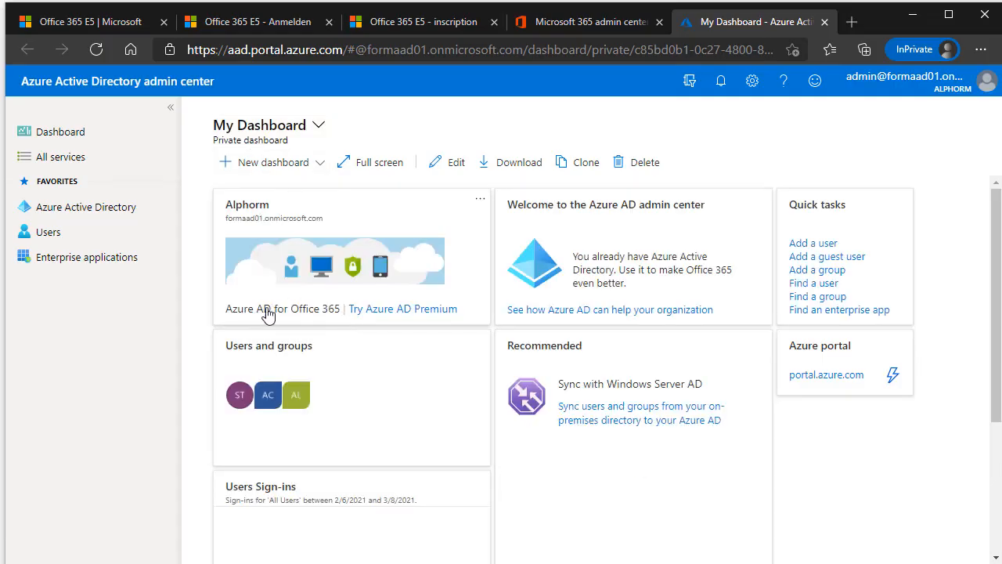
Open the Alphorm tenant tile for formaad01.onmicrosoft.com to show its Overview.
left_click_drag(225, 221, 326, 231)
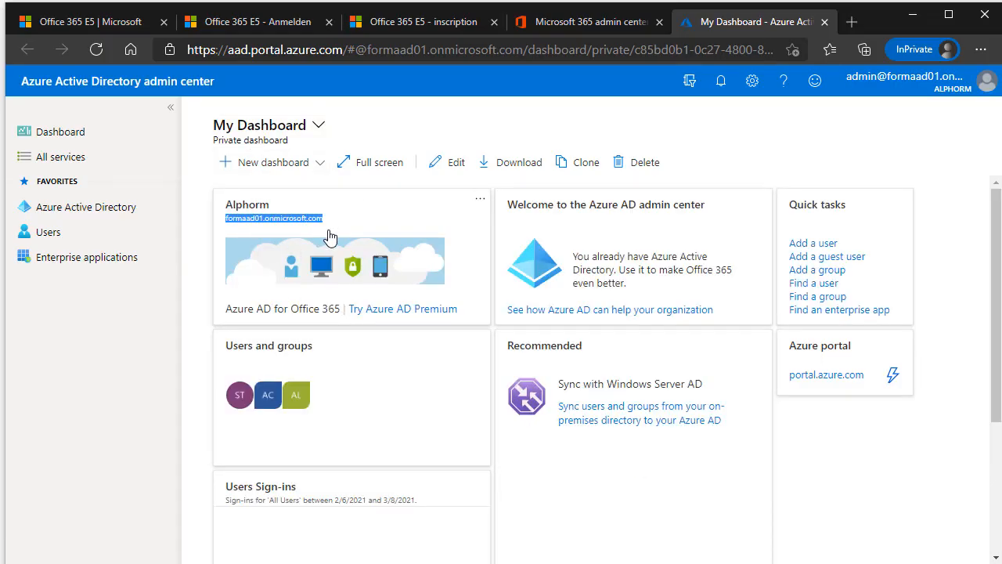
left_click_drag(235, 206, 304, 228)
left_click(273, 224)
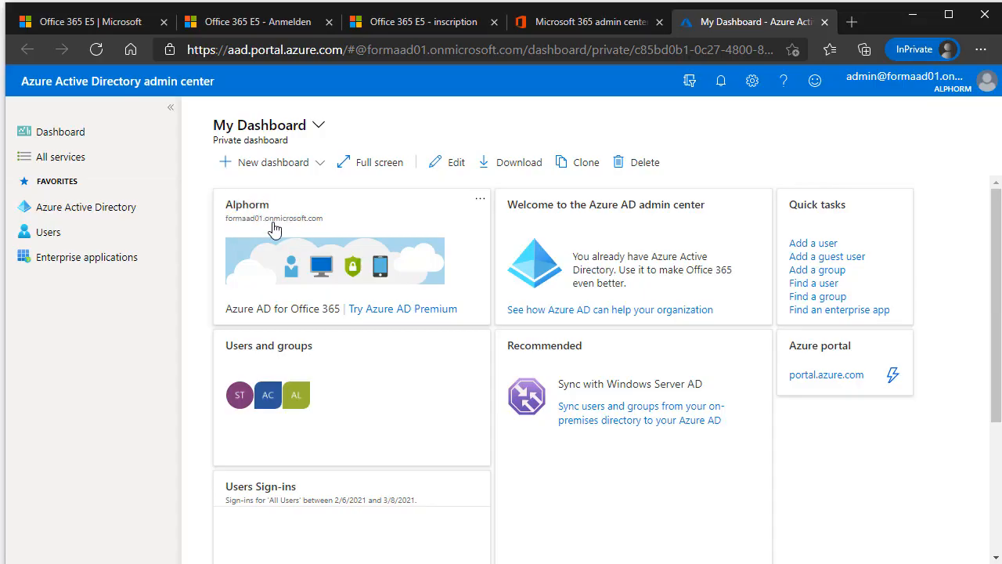
left_click(291, 219)
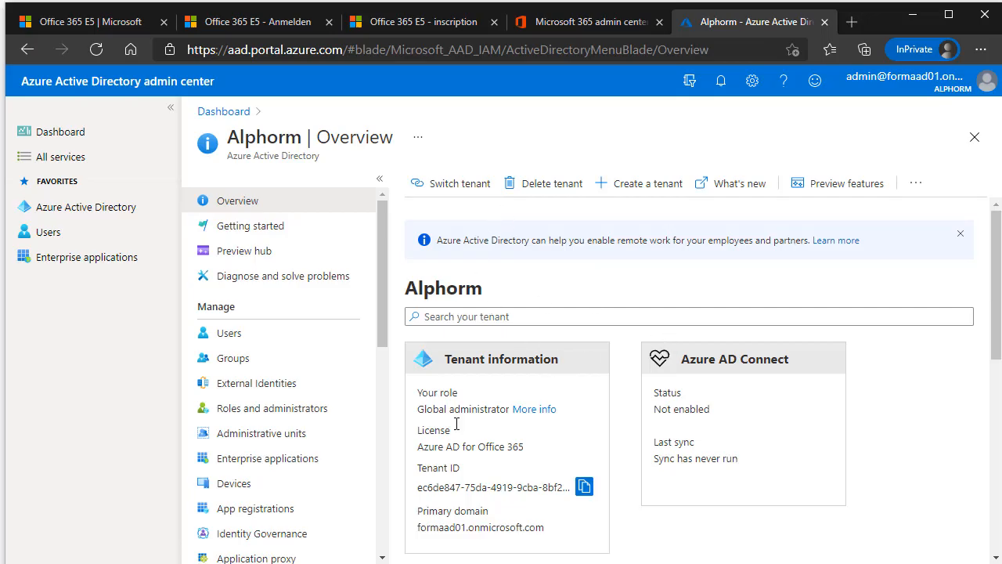
scroll(470, 431, "down", 2)
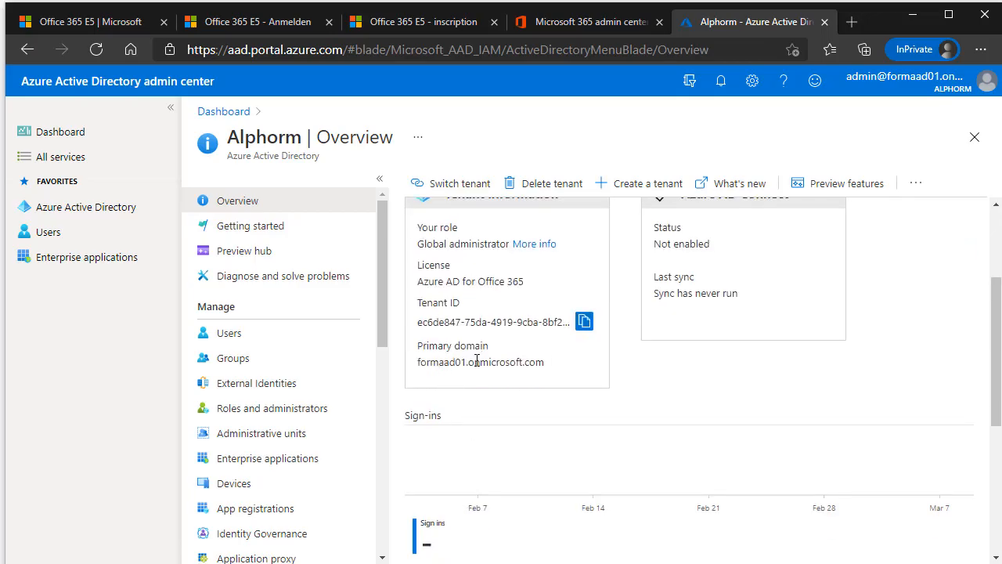
left_click_drag(421, 321, 538, 324)
triple_click(538, 324)
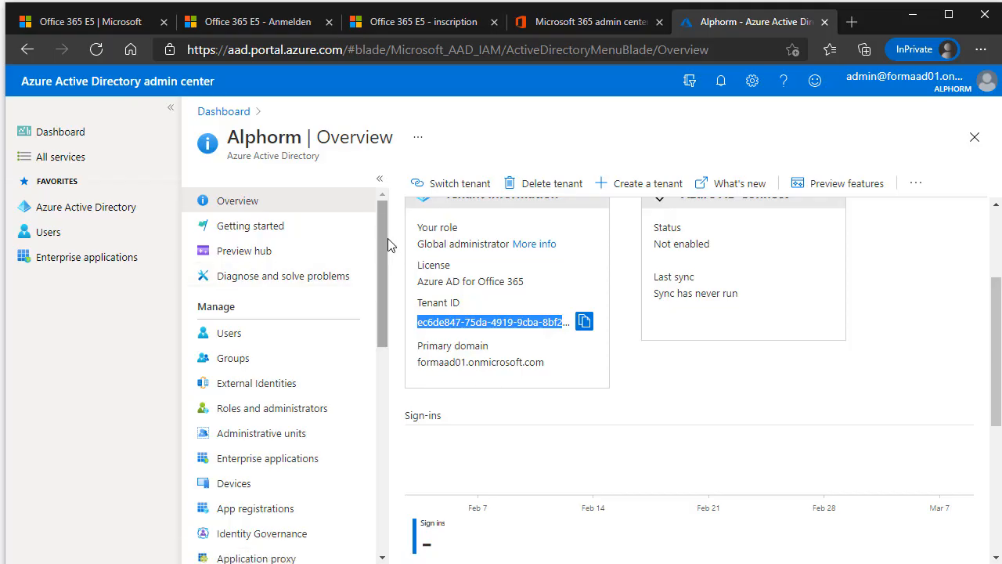
left_click_drag(385, 245, 408, 242)
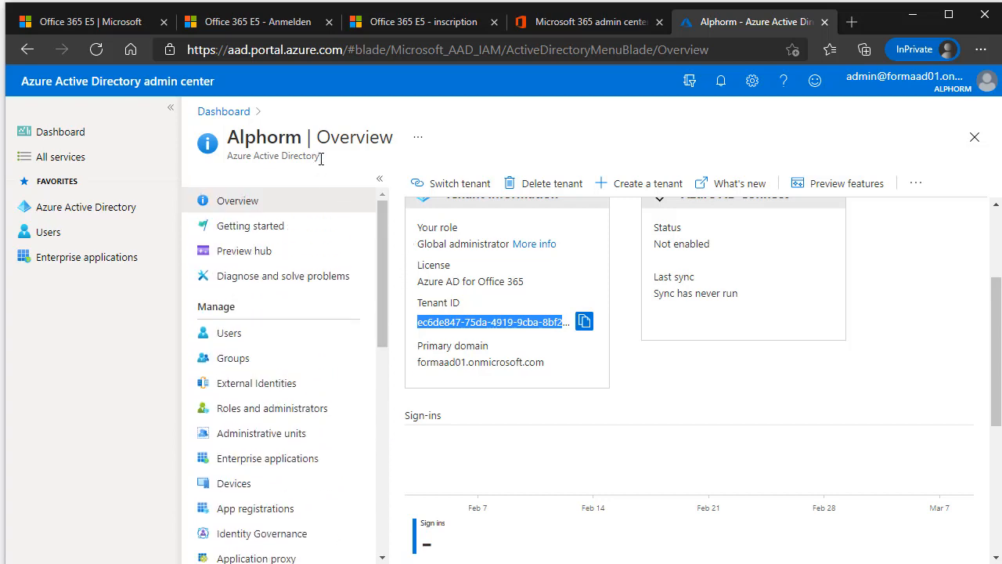
left_click_drag(321, 159, 233, 141)
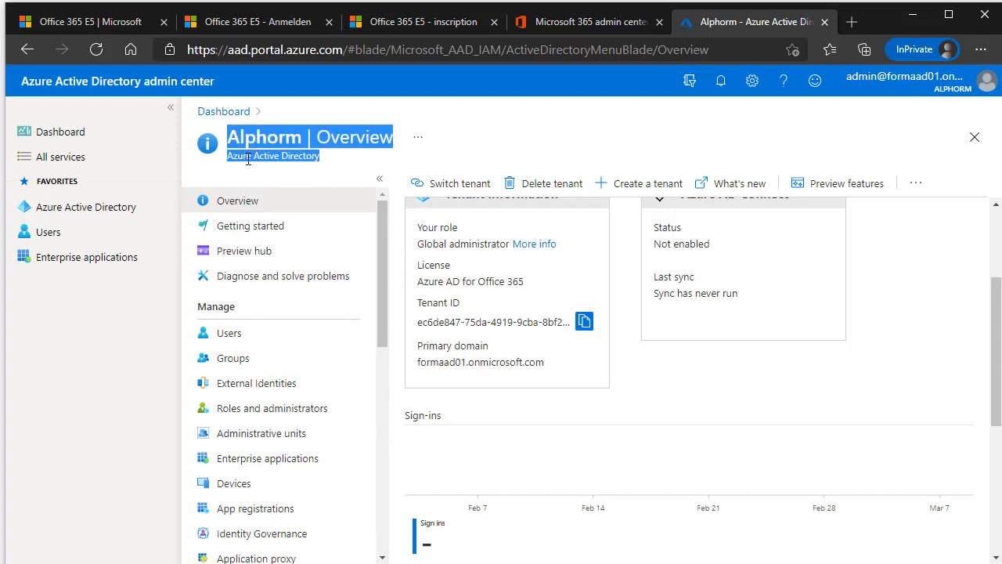
left_click(321, 159)
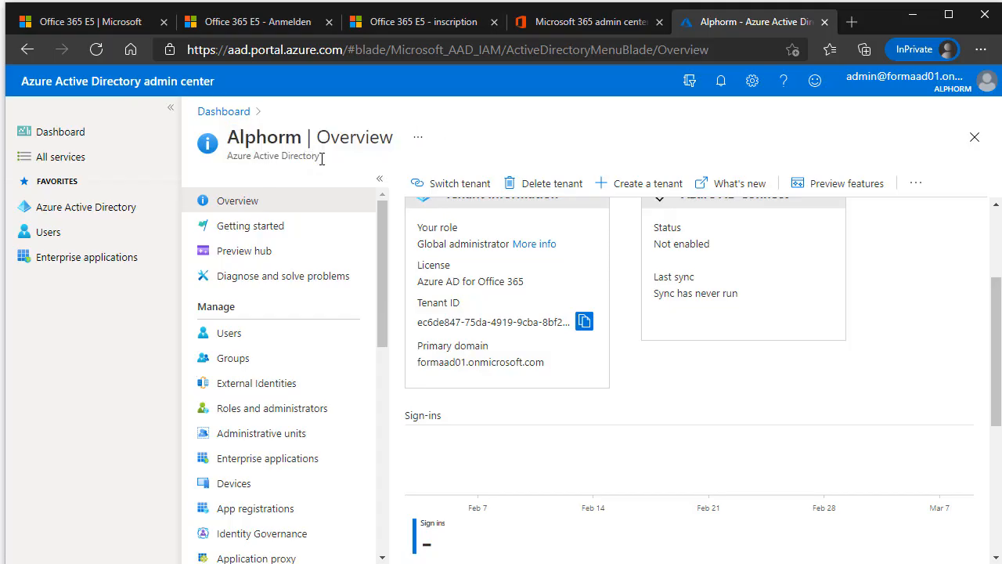